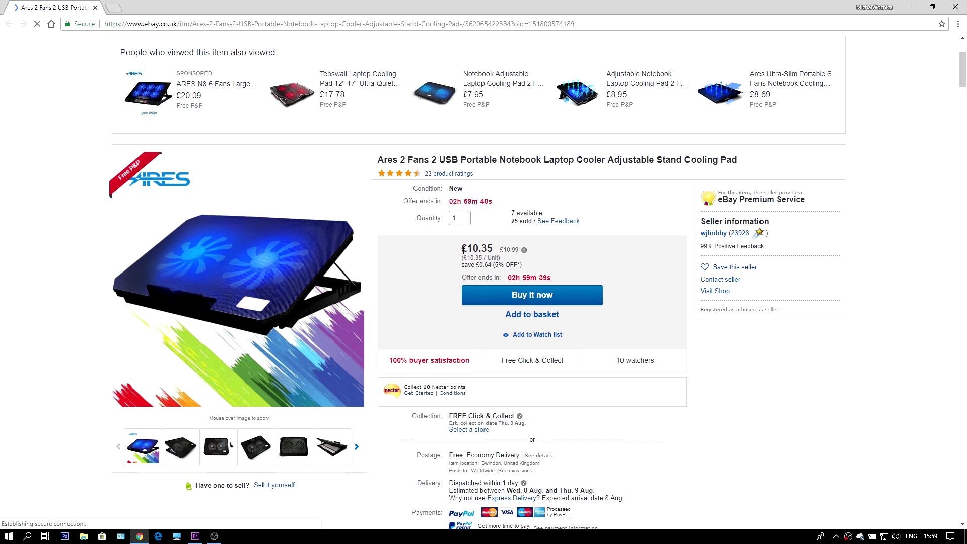
Scroll through the Intel XTU 6.4.1.23 download page in Chrome
drag(461, 249, 491, 247)
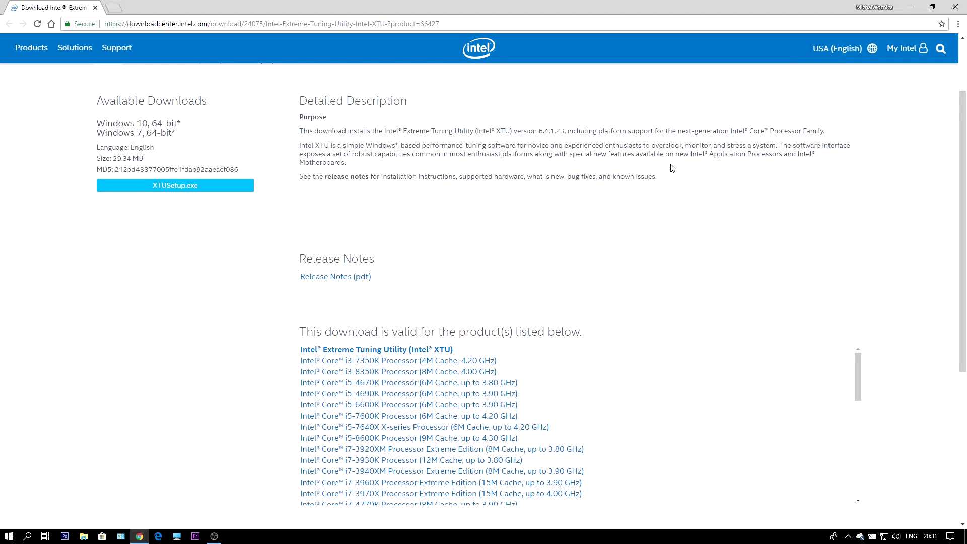
scroll(673, 169, down, 1)
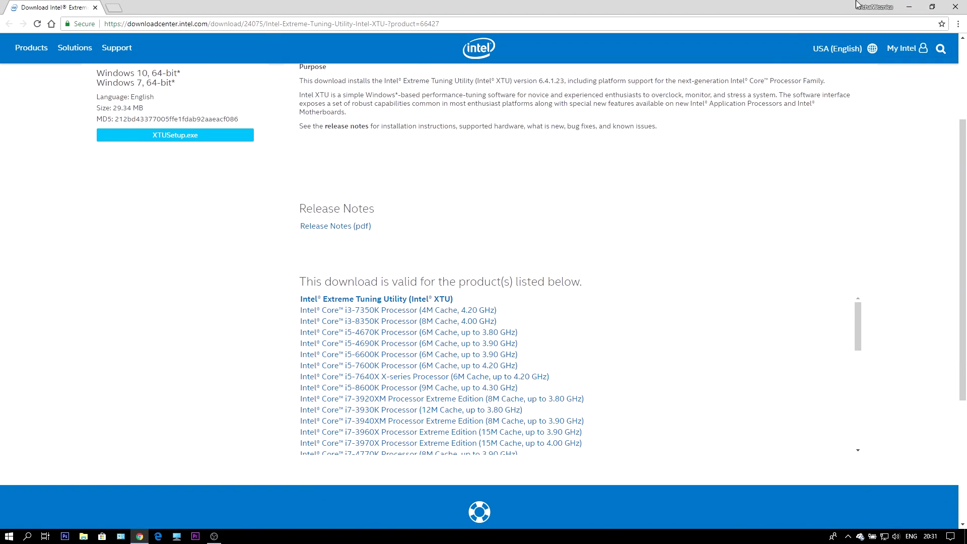
Minimize Chrome and open Display settings from the desktop's context menu
click(913, 6)
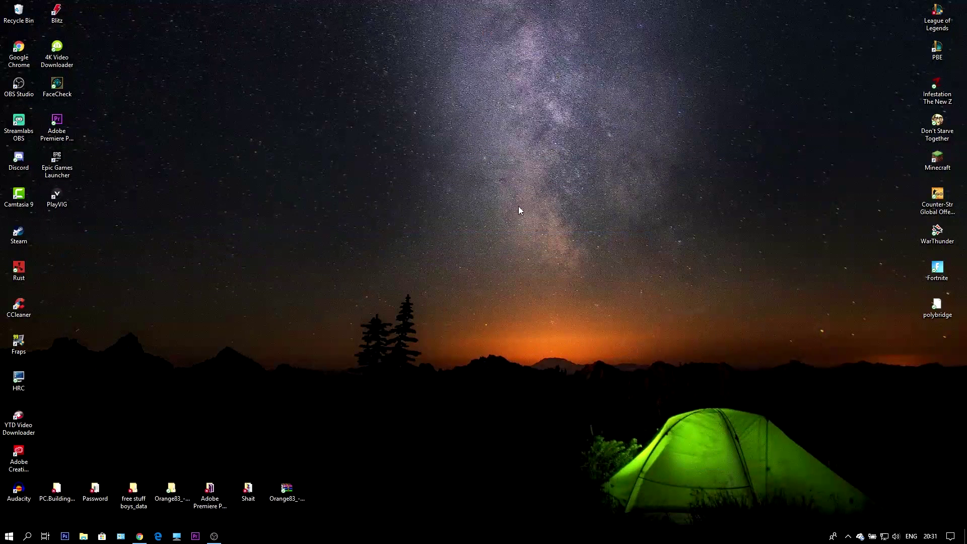
right_click(470, 194)
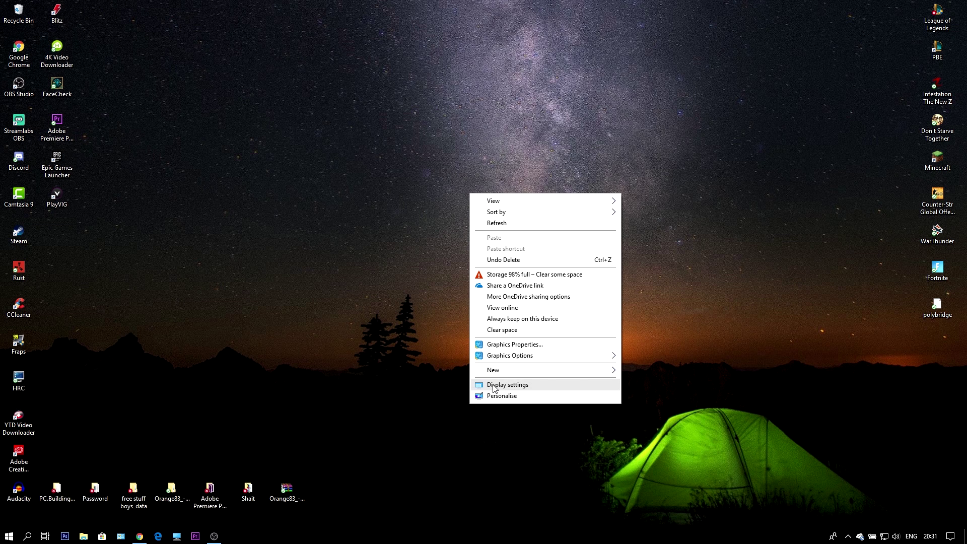
click(443, 213)
right_click(444, 213)
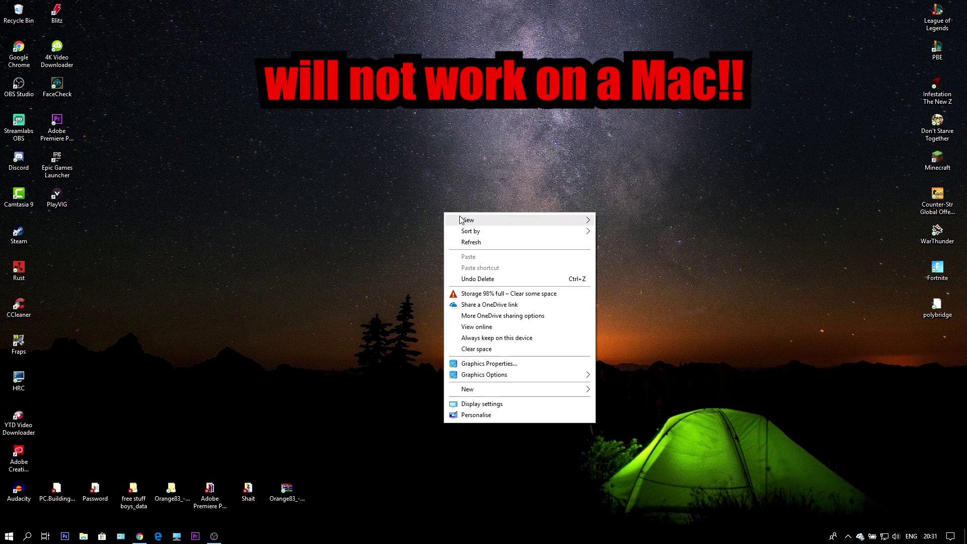
click(483, 404)
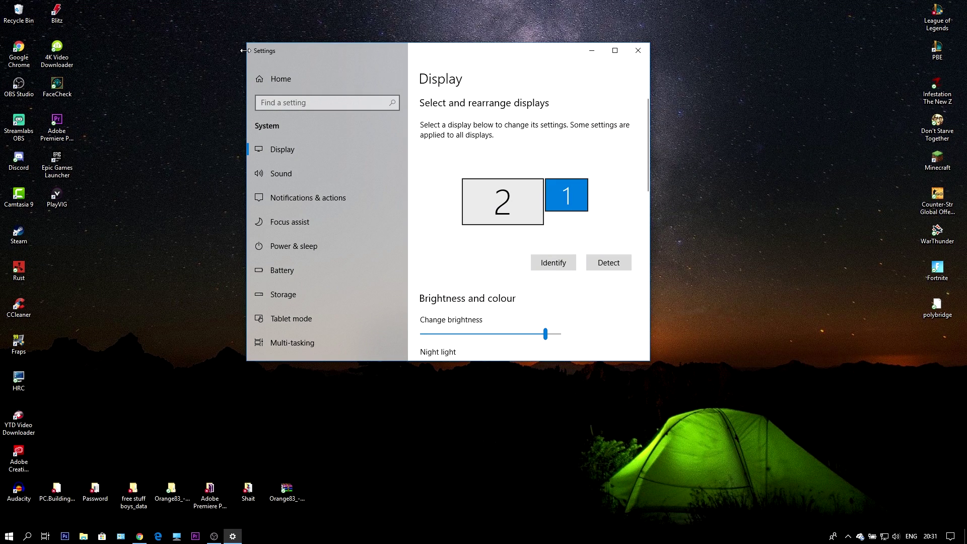
Widen the Settings window and scroll down the Display page
drag(247, 51, 115, 50)
drag(426, 52, 471, 52)
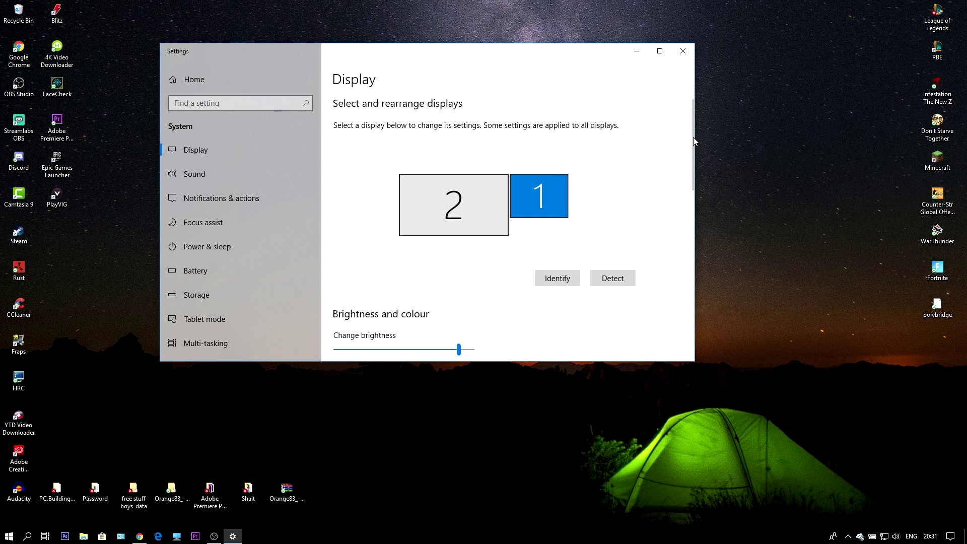
drag(693, 137, 673, 259)
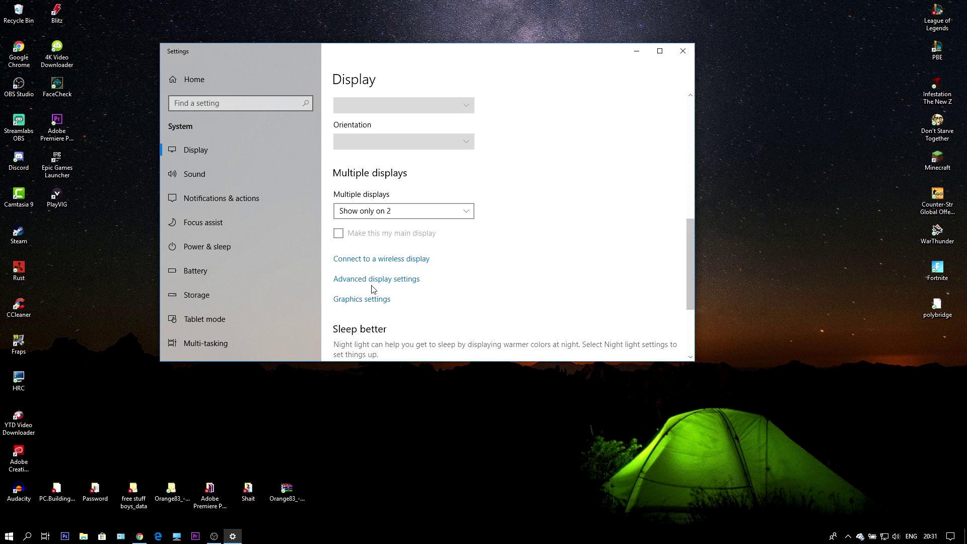
Review the Intel HD Graphics adapter properties for Display 2, then close Settings
click(387, 280)
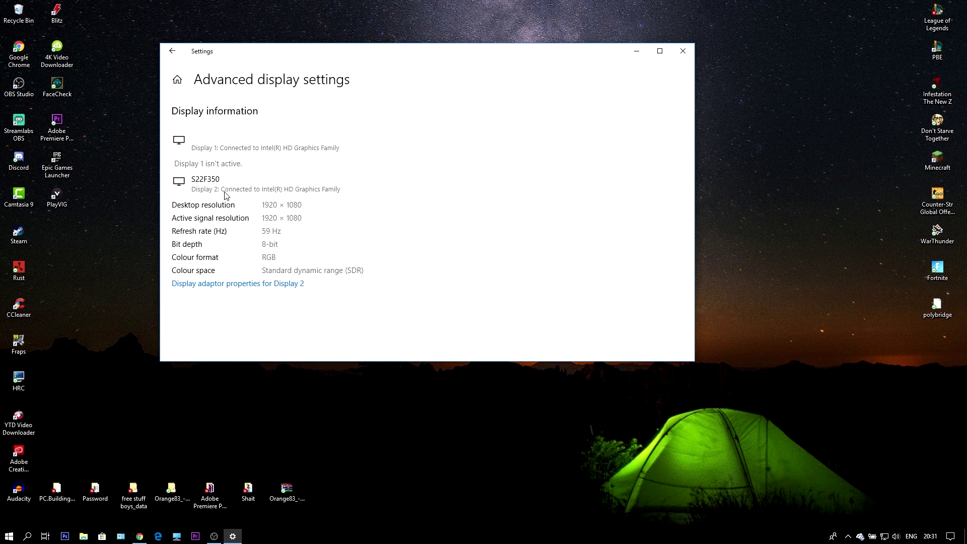
click(267, 283)
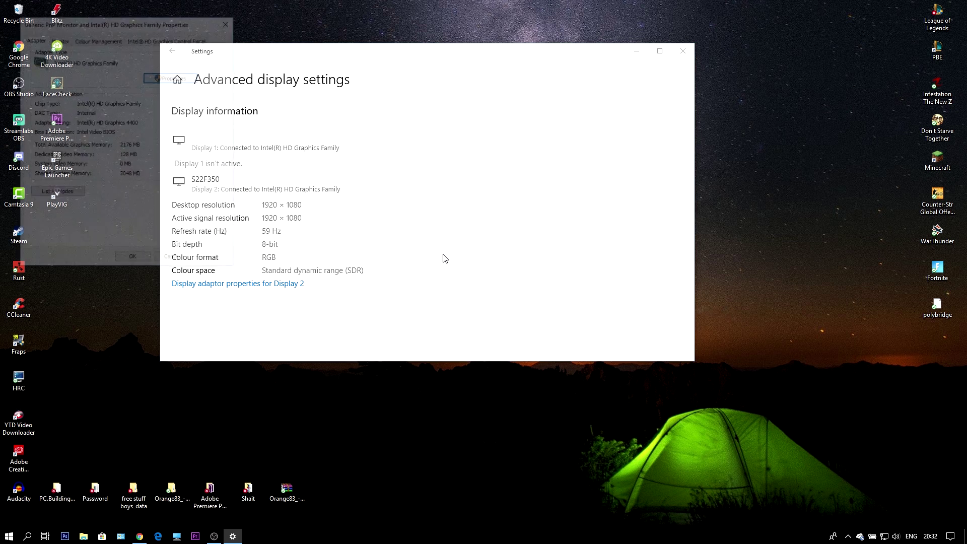
drag(159, 26, 665, 58)
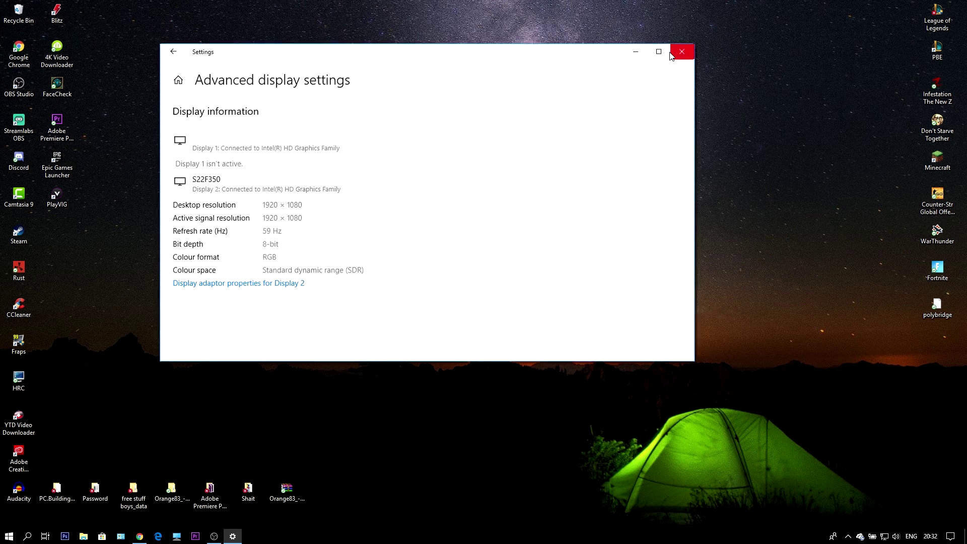
click(681, 51)
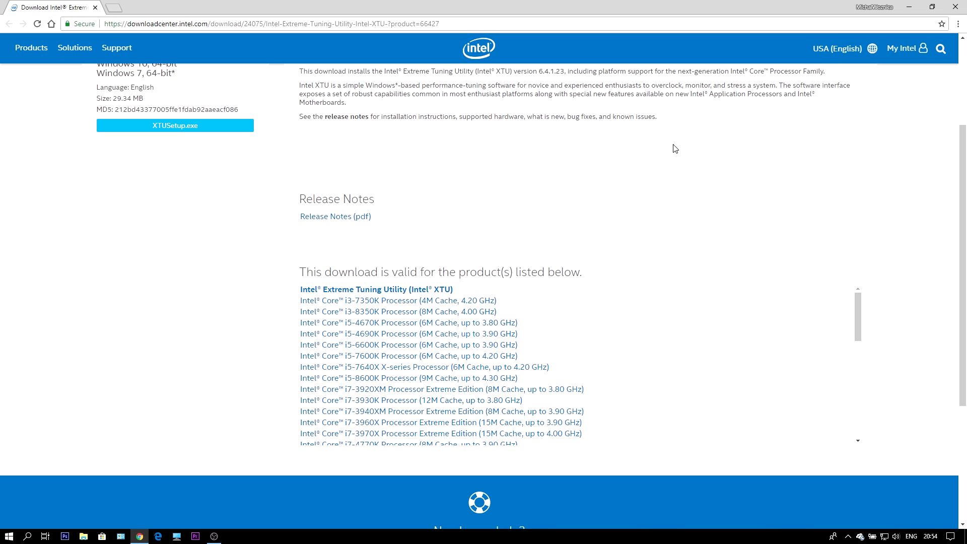
Open This PC's system properties showing the Core i3-4030U and 12.0 GB RAM, then close Explorer
click(909, 7)
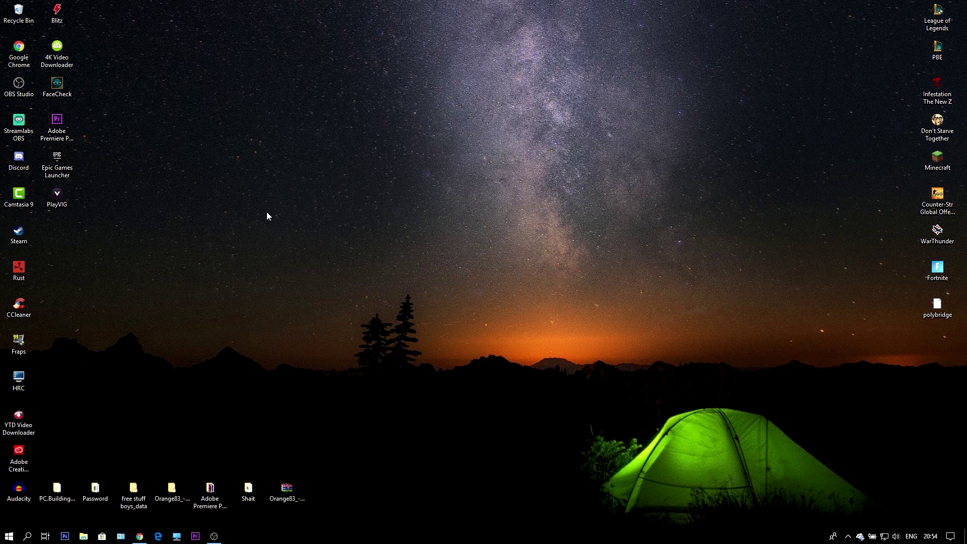
click(8, 536)
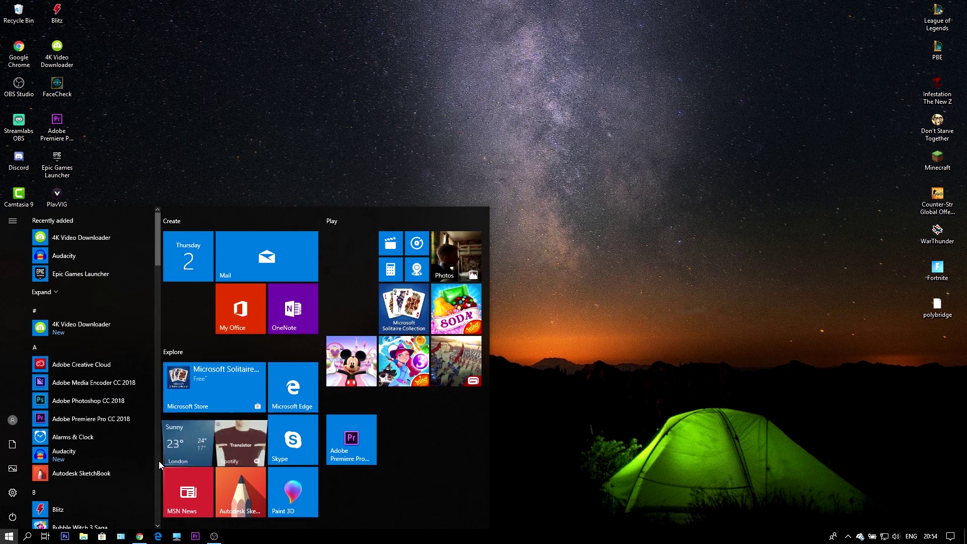
text(this)
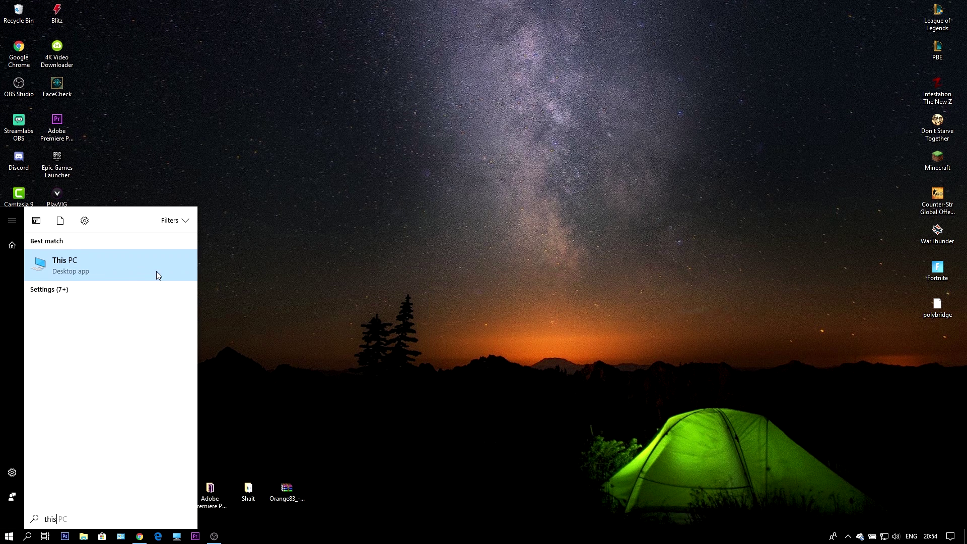
right_click(138, 265)
right_click(141, 267)
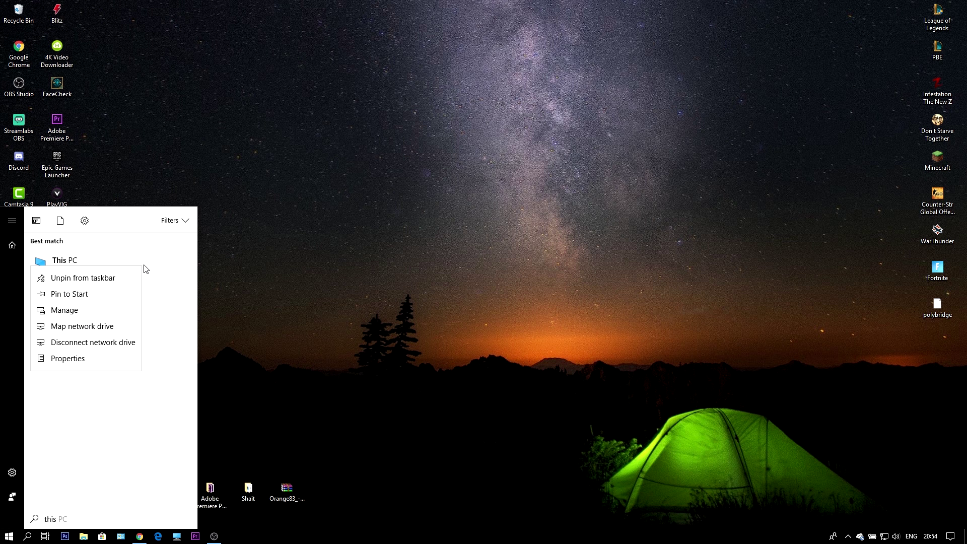
click(84, 358)
right_click(433, 260)
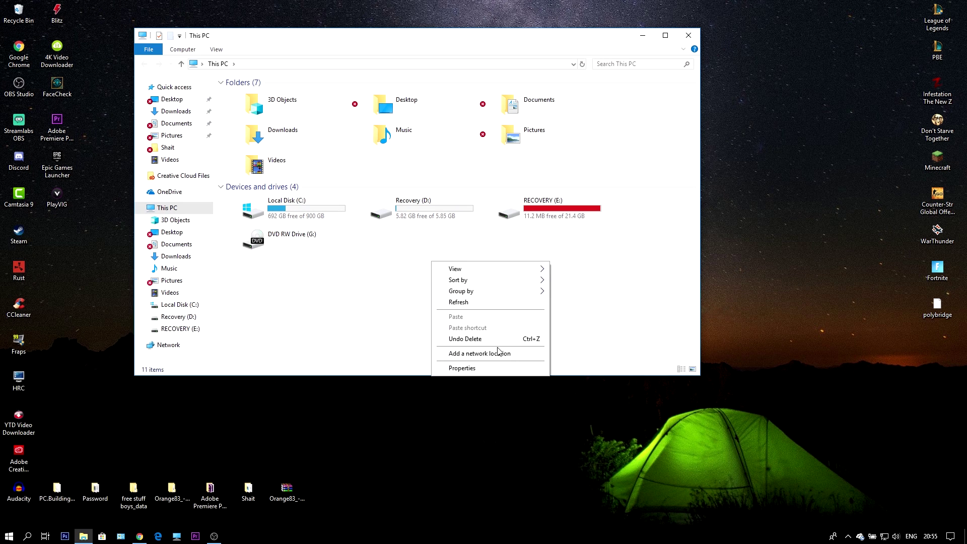
click(479, 367)
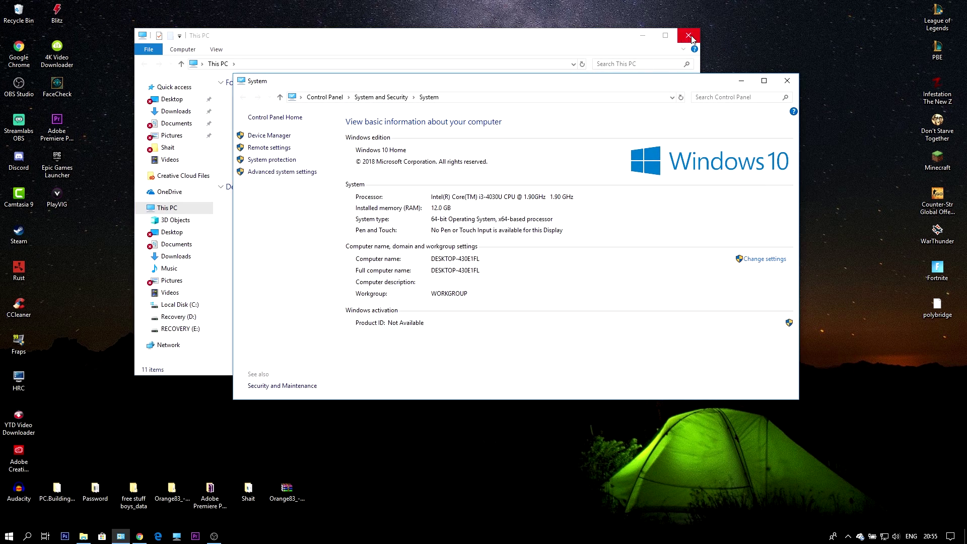
click(688, 35)
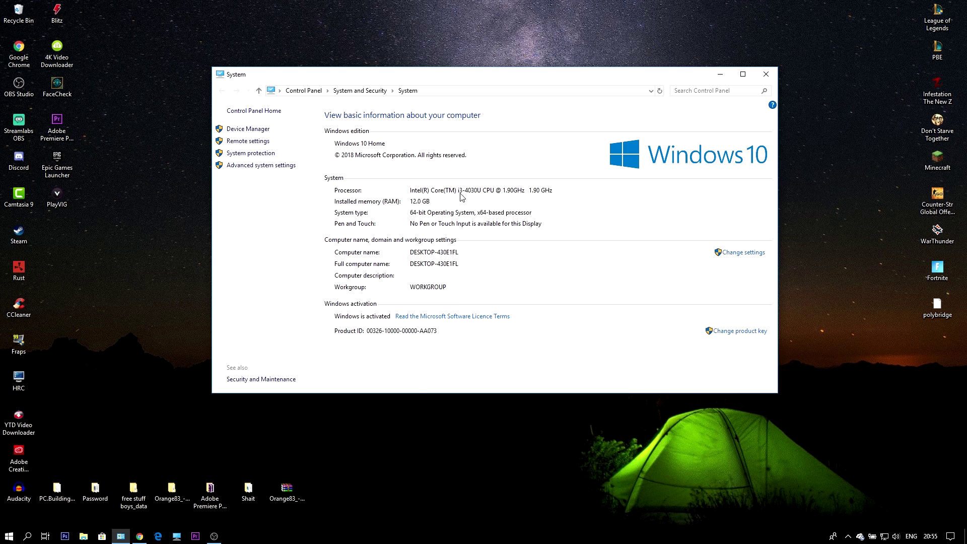
Return to the Chrome download page and start downloading XTUSetup.exe
click(139, 536)
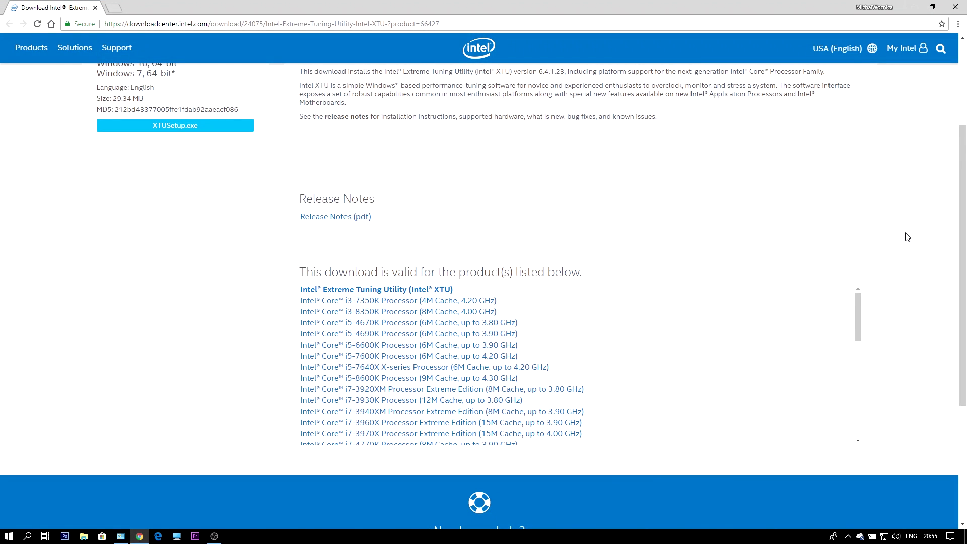
drag(862, 306, 861, 306)
mouse_move(861, 308)
mouse_down()
mouse_move(850, 413)
mouse_move(855, 310)
mouse_up()
scroll(371, 313, up, 3)
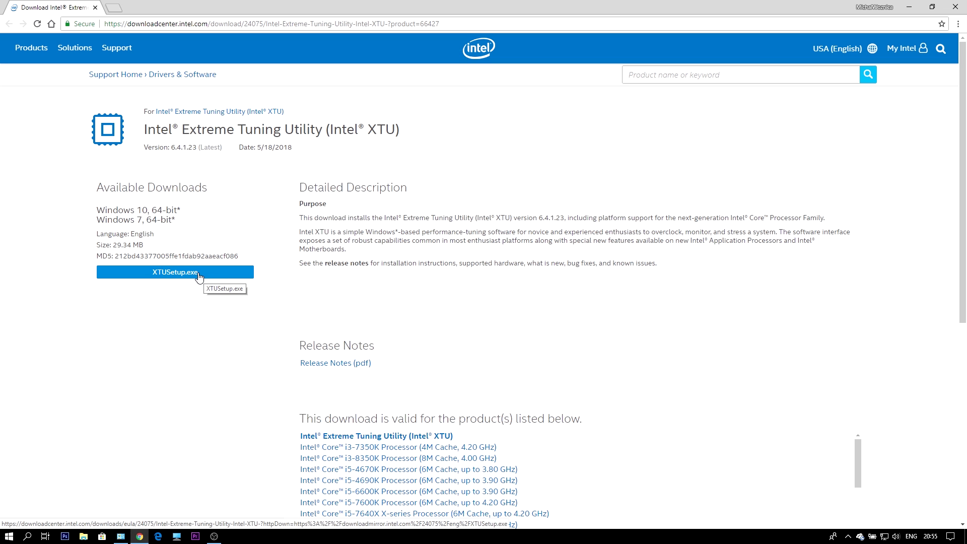
click(200, 277)
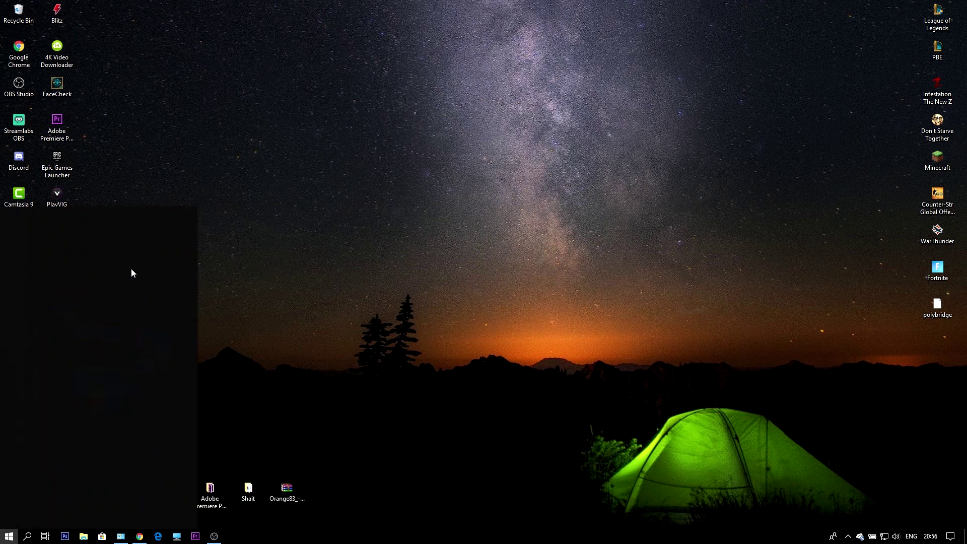
Search the Start menu for 'intel' and launch Intel Extreme Tuning Utility
text(this)
click(305, 265)
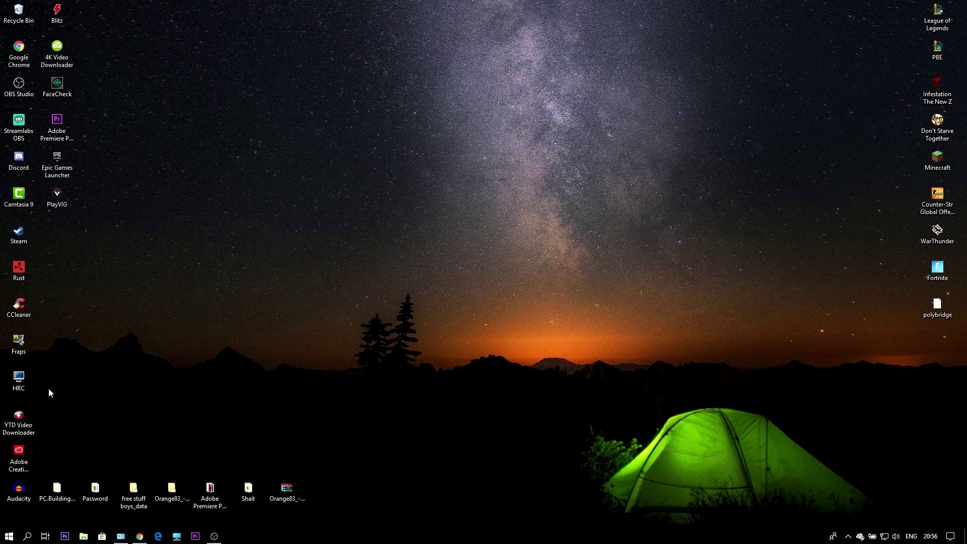
key(super)
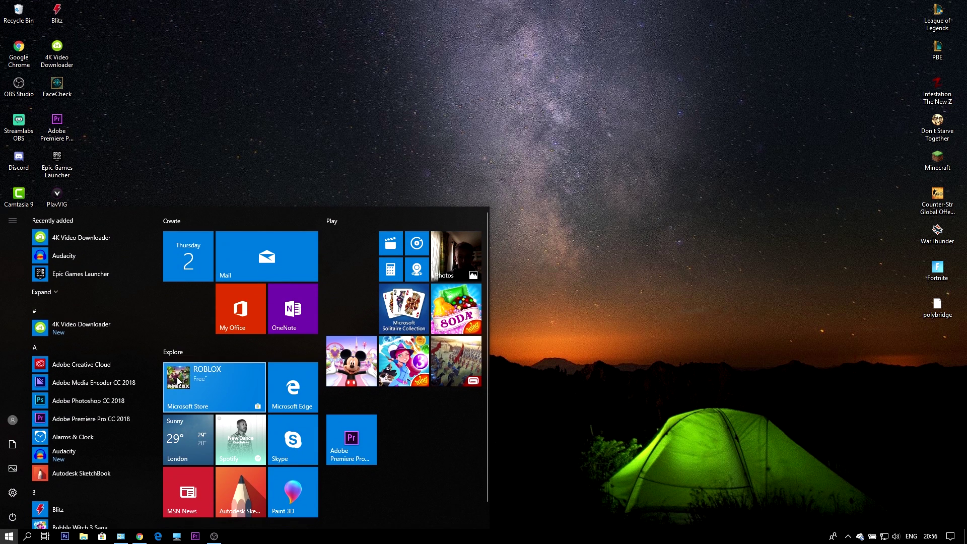
click(177, 381)
text(intel)
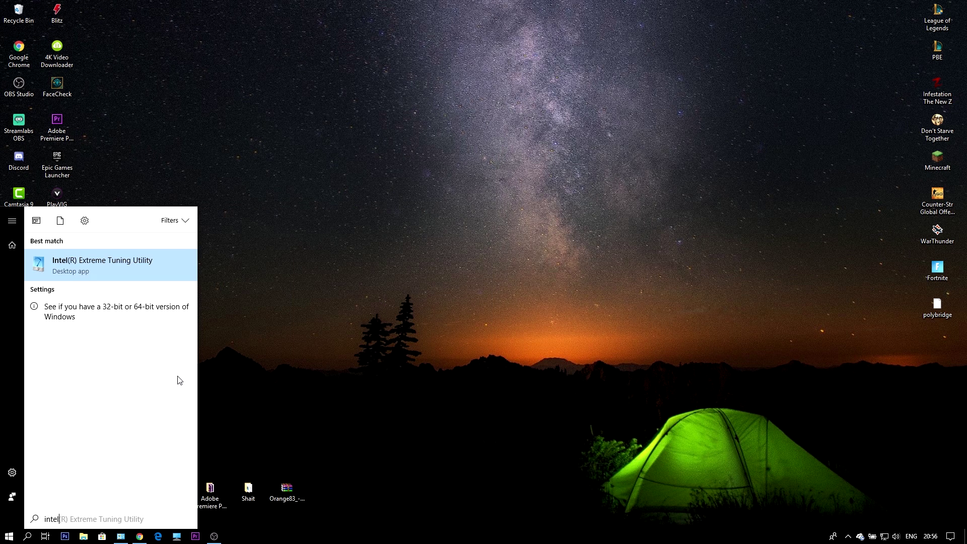
click(132, 279)
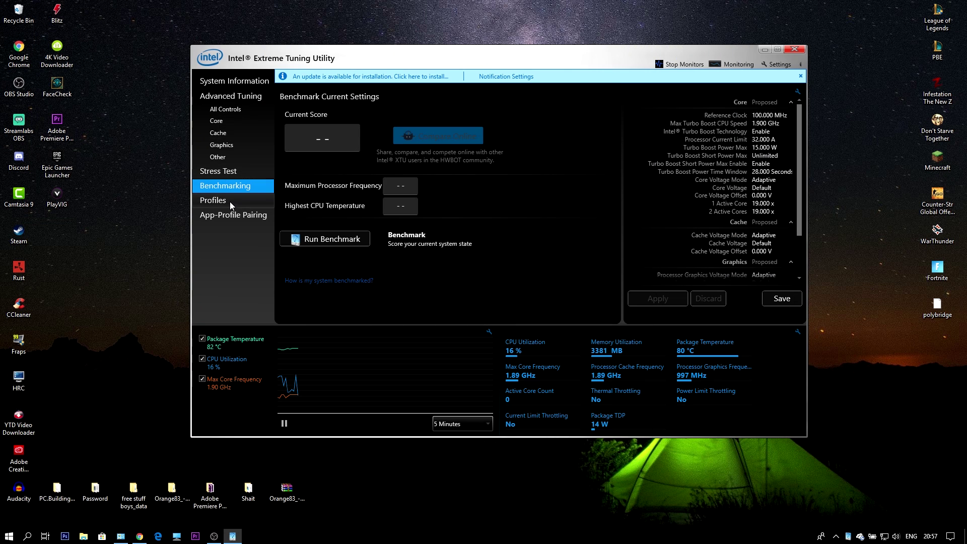
Look over XTU's Core, Stress Test and Benchmarking pages and reposition the window
click(241, 123)
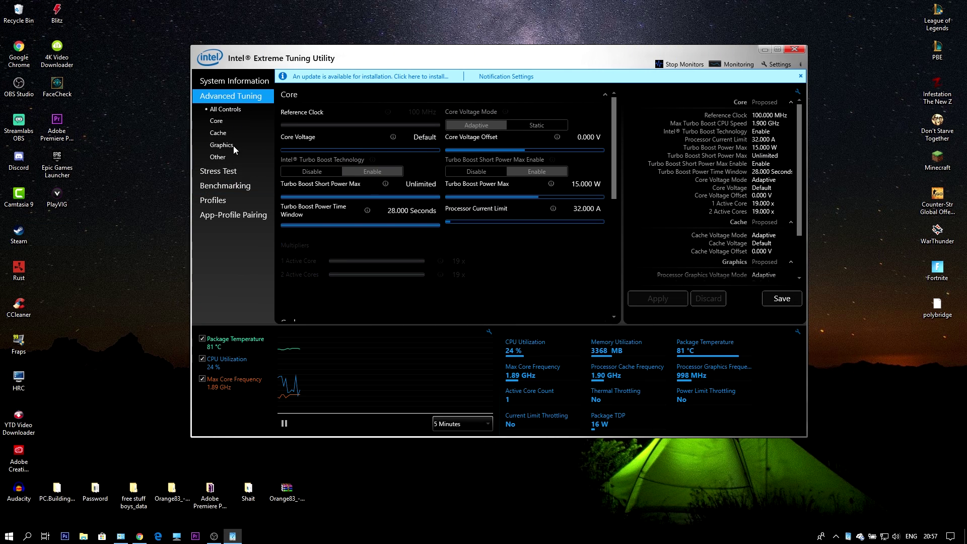
click(234, 171)
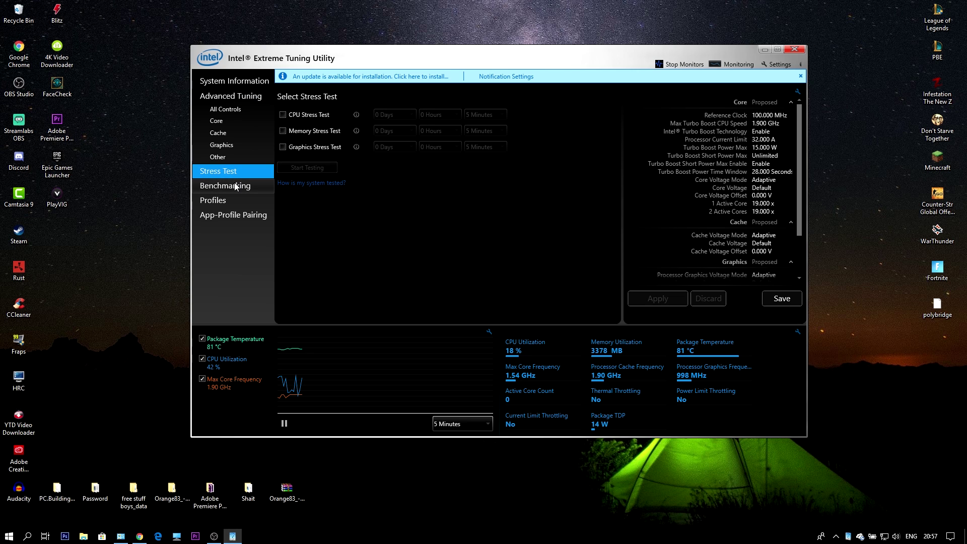
click(229, 186)
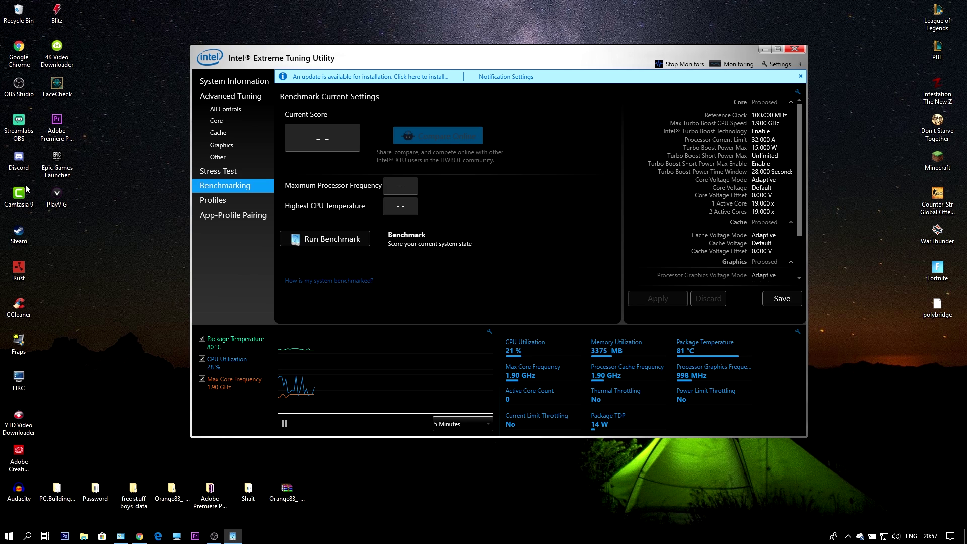
click(847, 536)
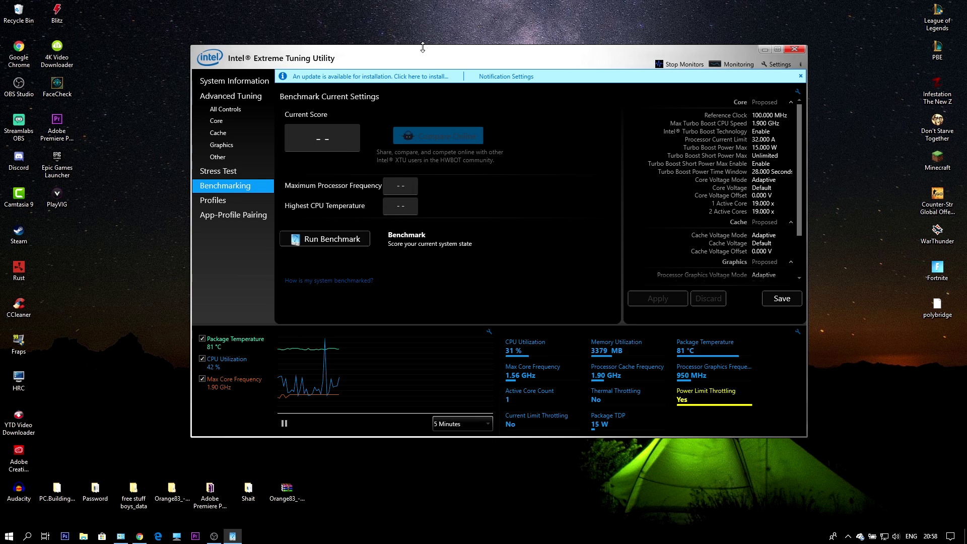
drag(423, 48, 436, 45)
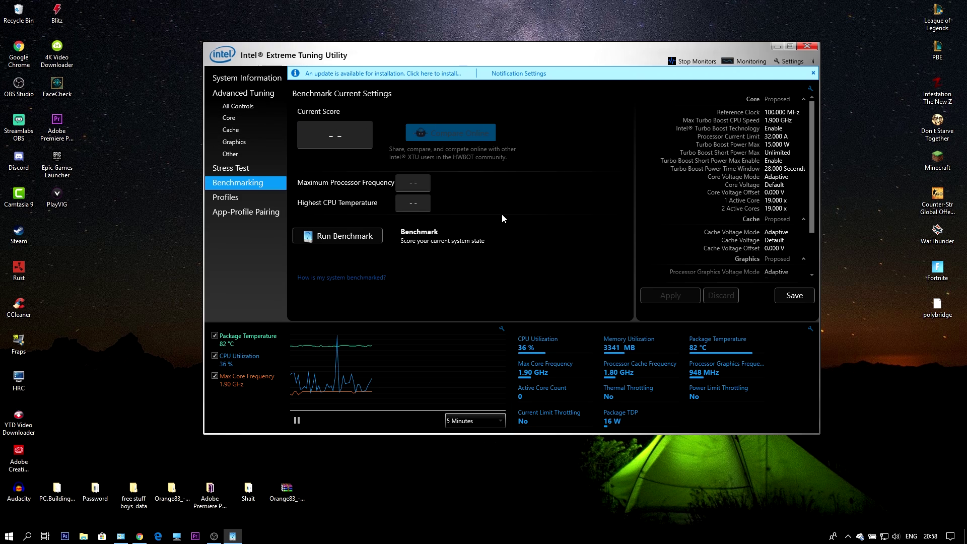
Try the Current Limit and core voltage sliders, discard the changes, and open Graphics voltage settings
click(243, 93)
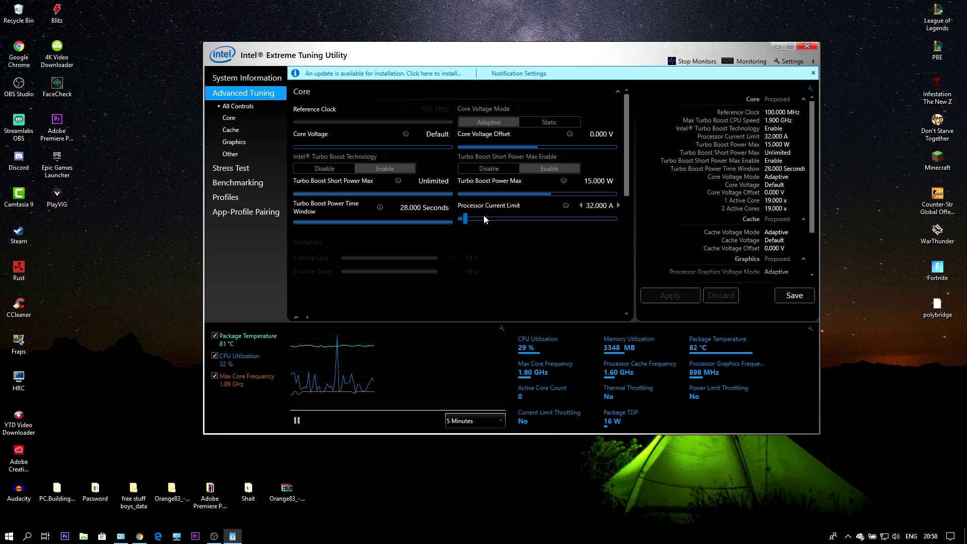
drag(465, 219, 652, 222)
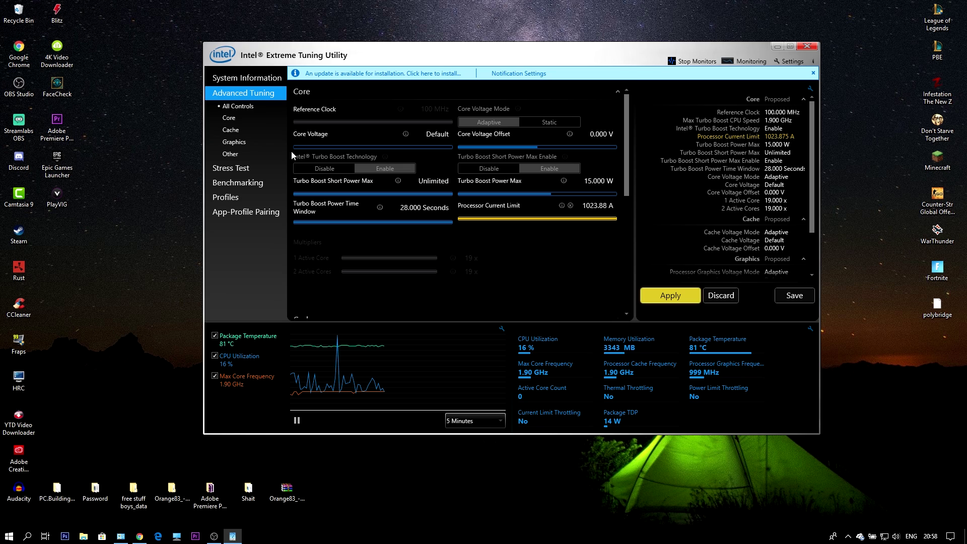
mouse_move(298, 148)
mouse_down()
mouse_move(312, 148)
mouse_move(294, 149)
mouse_up()
drag(297, 150, 300, 151)
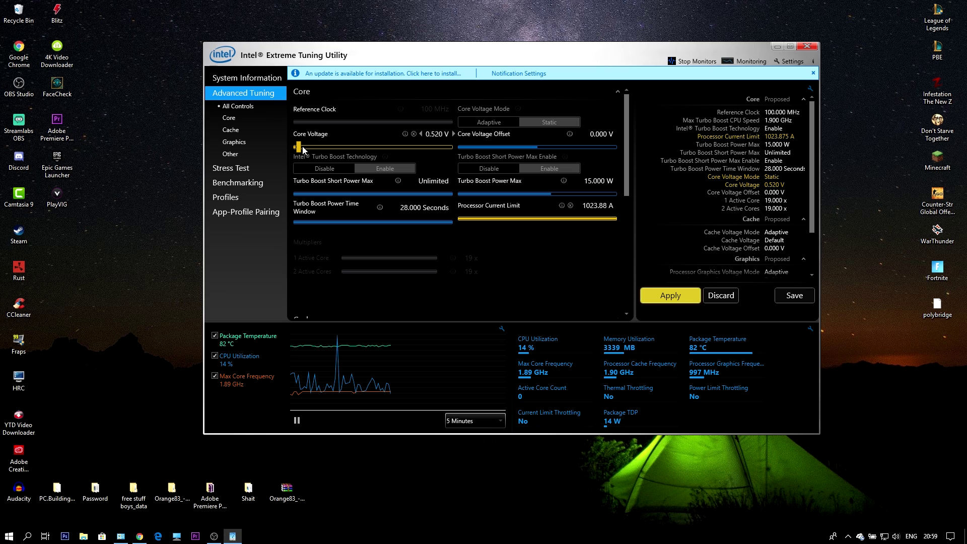
mouse_move(303, 149)
mouse_down()
mouse_move(452, 157)
mouse_move(295, 149)
mouse_up()
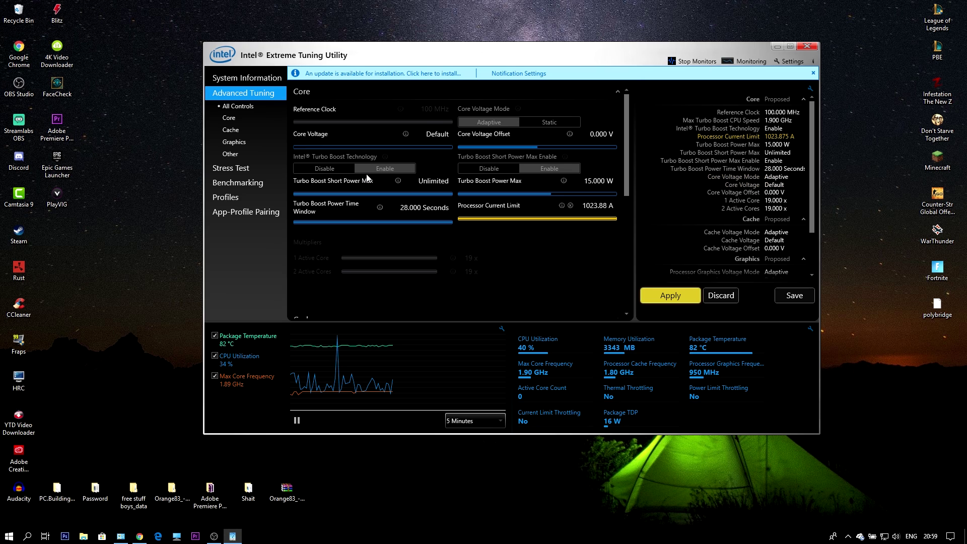
click(730, 296)
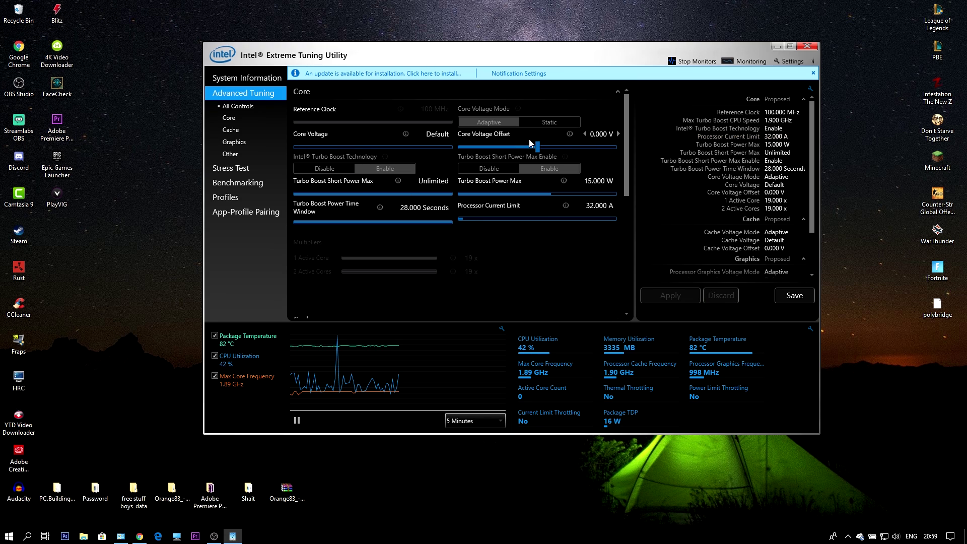
click(250, 142)
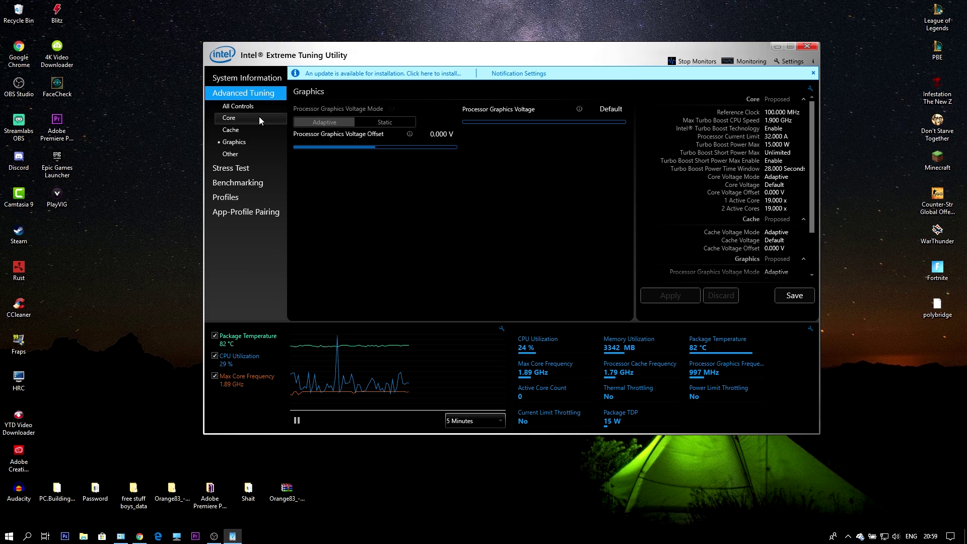
Raise the Processor Graphics Voltage Offset in stages up to 0.320 V
click(247, 129)
click(248, 107)
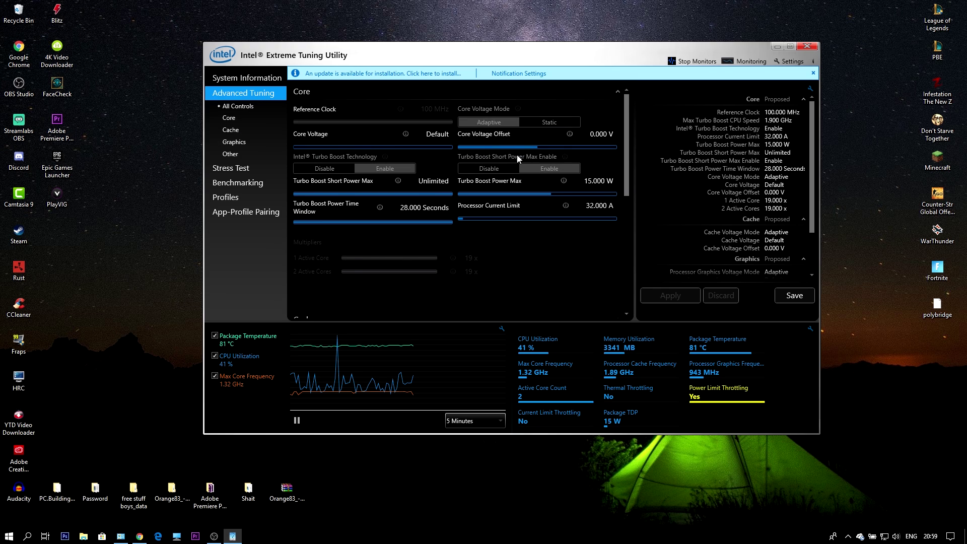
click(245, 140)
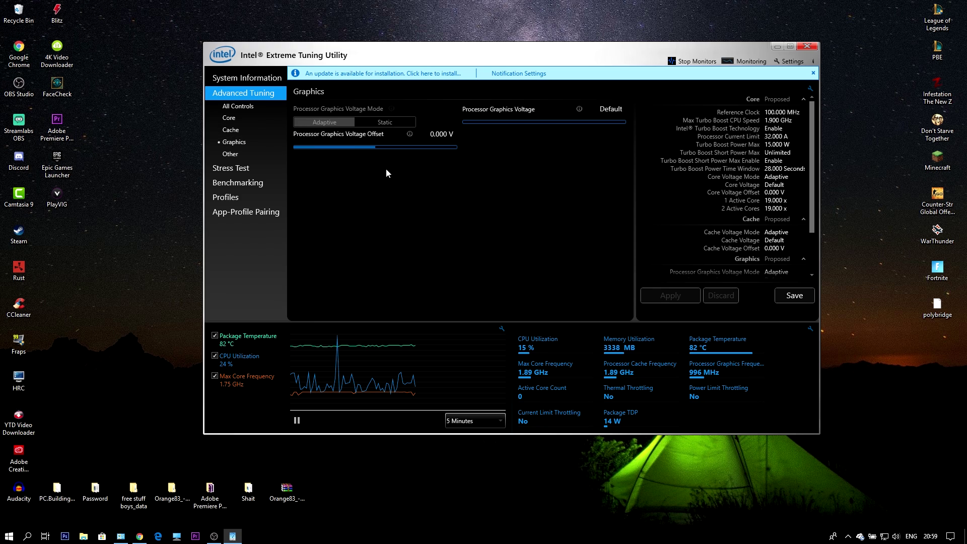
mouse_move(378, 152)
drag(379, 150, 386, 150)
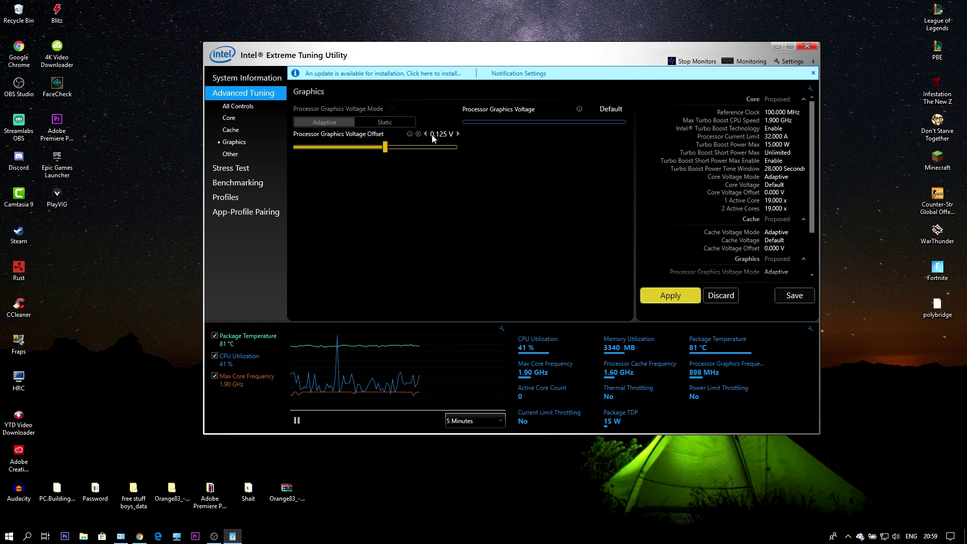
mouse_move(387, 149)
drag(386, 149, 398, 150)
mouse_move(396, 149)
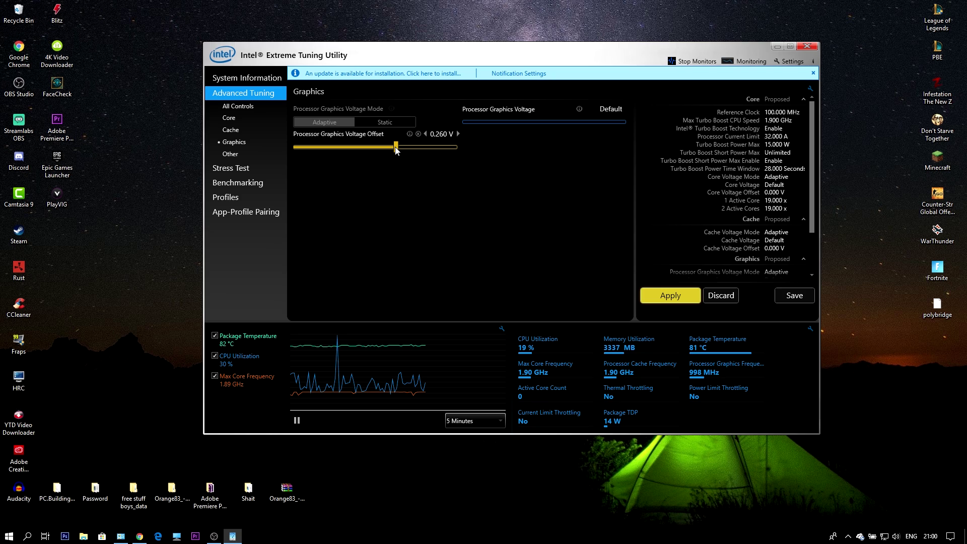
drag(396, 150, 400, 150)
mouse_move(400, 149)
drag(400, 149, 402, 149)
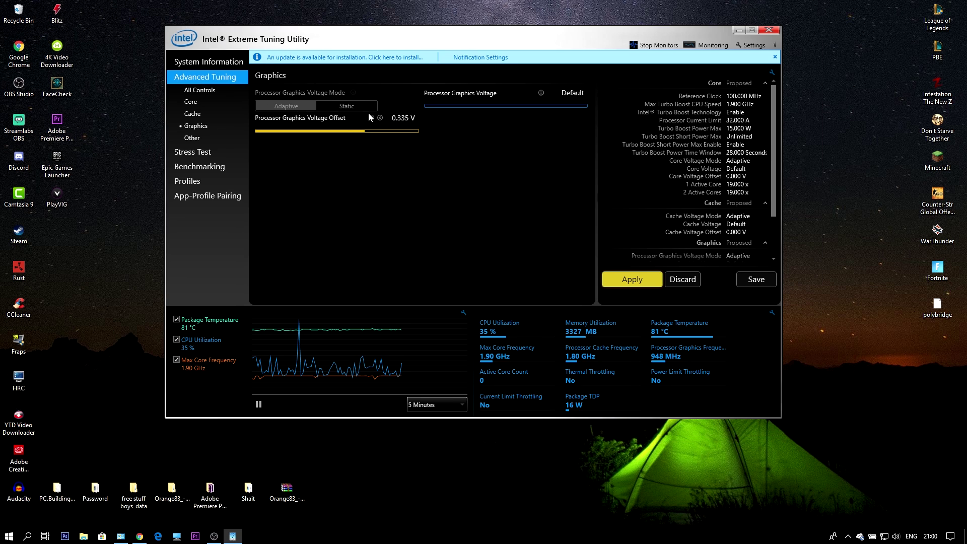
Settle the graphics offset at 0.355 V and max Processor Current Limit at 1023.88 A
mouse_move(364, 131)
drag(361, 135, 365, 135)
mouse_move(369, 132)
drag(368, 132, 367, 132)
click(190, 101)
drag(431, 203, 593, 205)
Apply the pending changes, then raise Processor Current Limit and discard it to keep 32.000 A
click(632, 279)
click(193, 152)
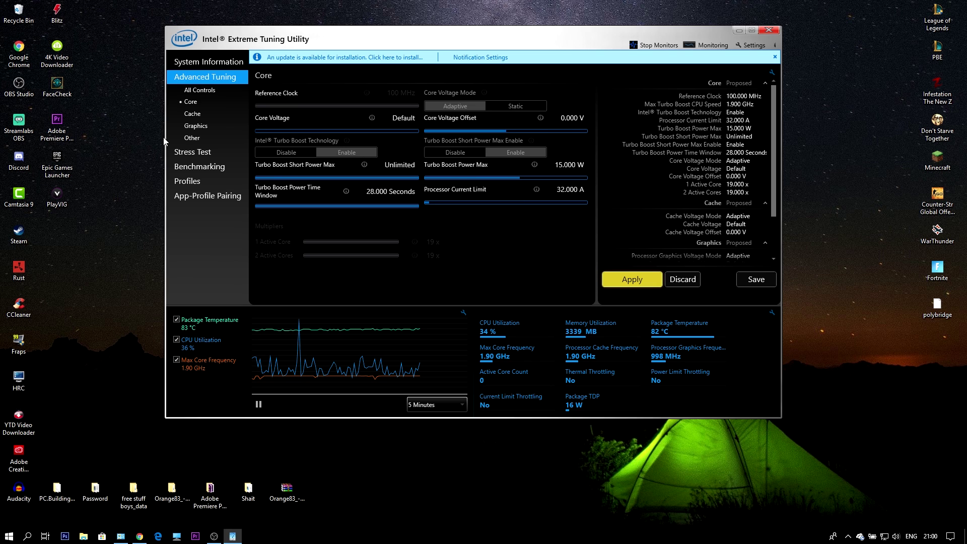
mouse_move(539, 205)
drag(431, 200, 590, 204)
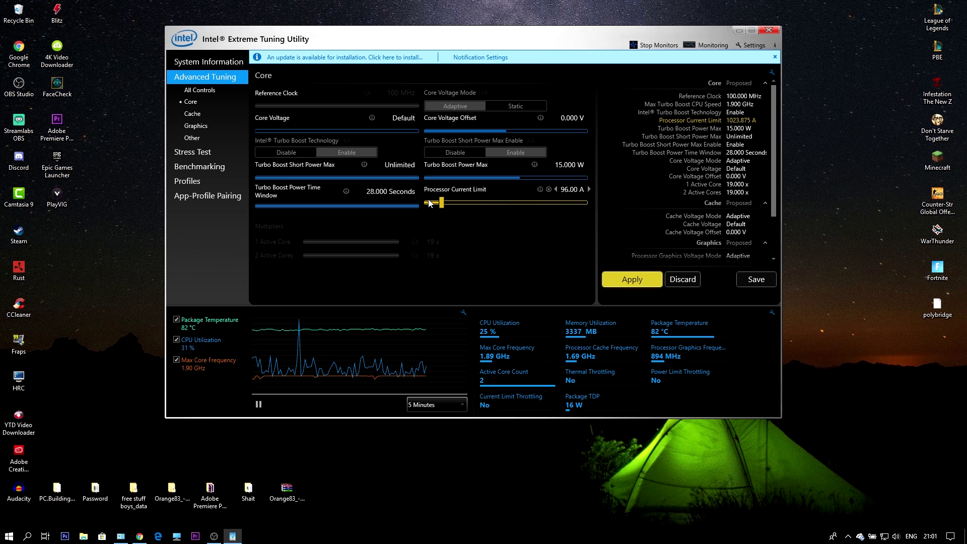
click(683, 280)
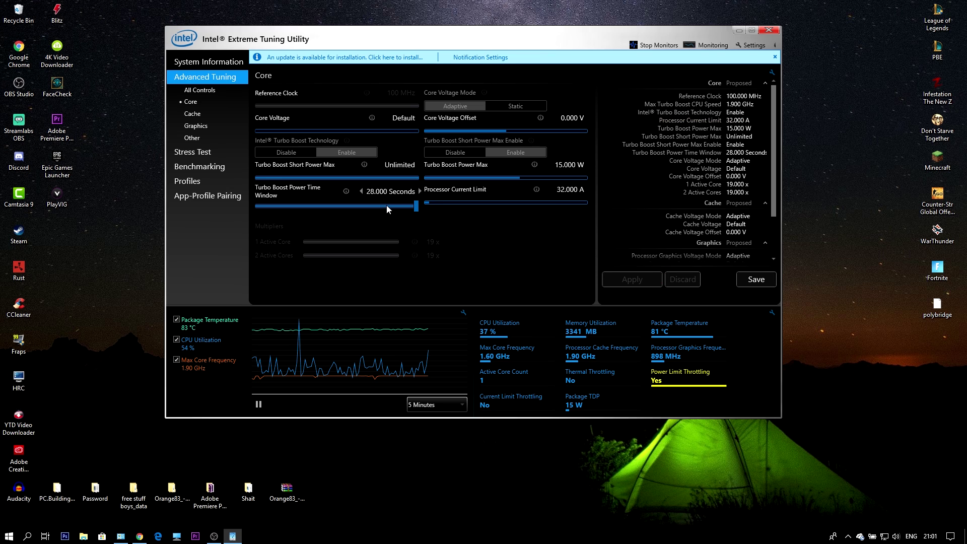
Show XTU's Stress Test page with the CPU, Memory and Graphics tests, and close Task Manager
click(202, 157)
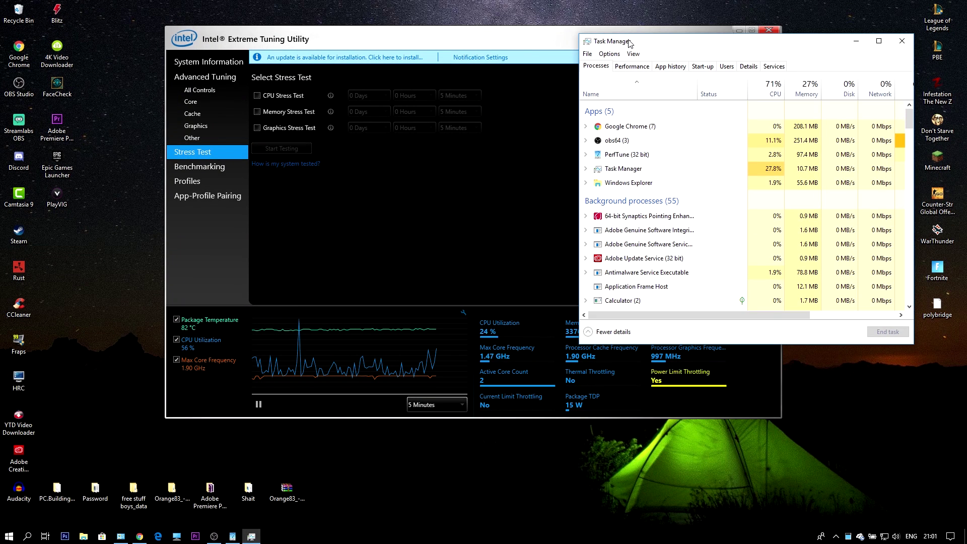
click(902, 41)
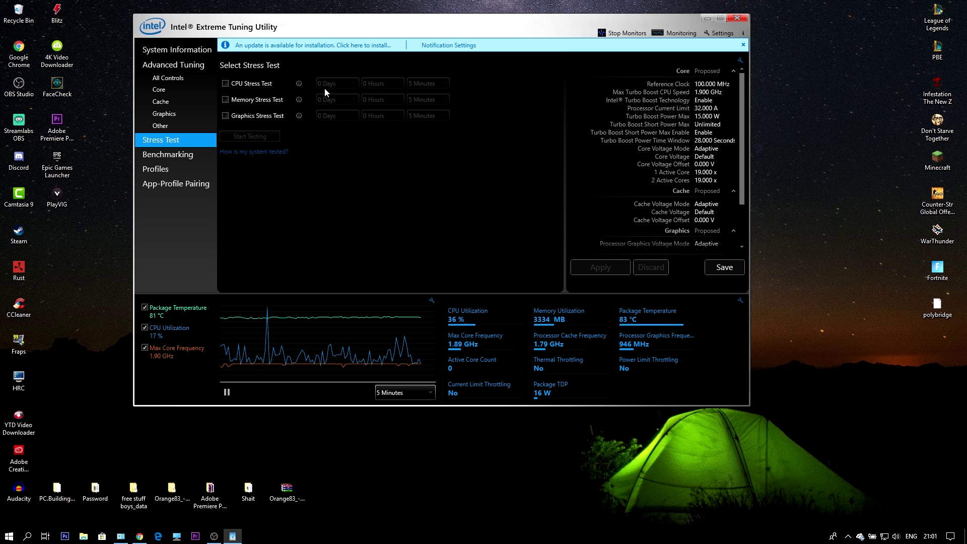
Open Power Options and start a new 'League of legends' power plan, then back out
right_click(873, 536)
click(891, 514)
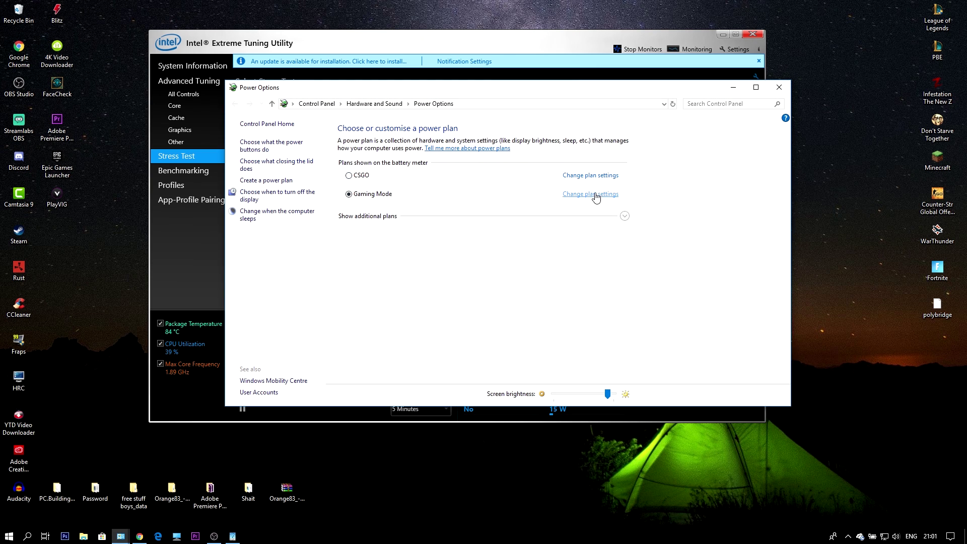
click(623, 216)
click(267, 179)
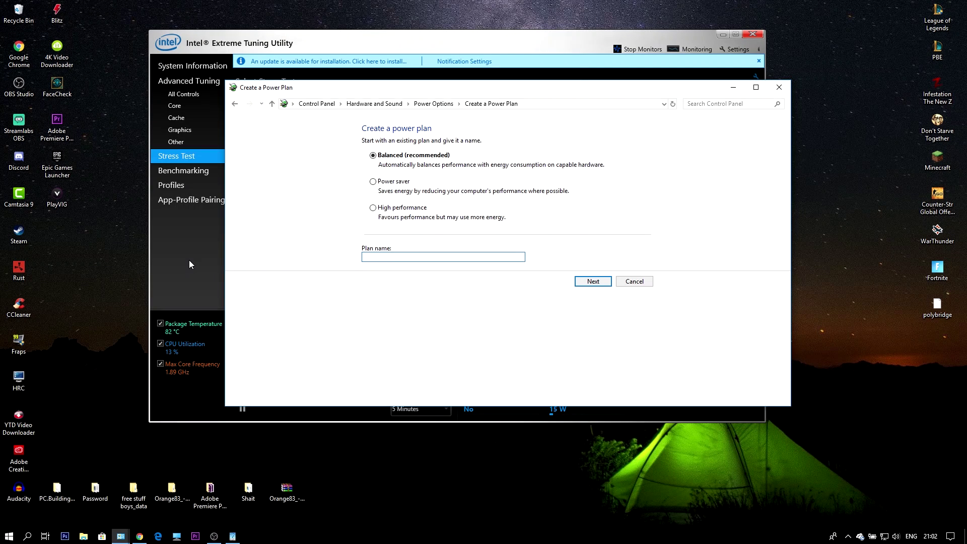
text(League of legends)
click(593, 281)
click(633, 261)
In Gaming Mode's advanced settings, keep plugged-in Intel graphics at Maximum Performance and expand Maximum processor state
click(571, 195)
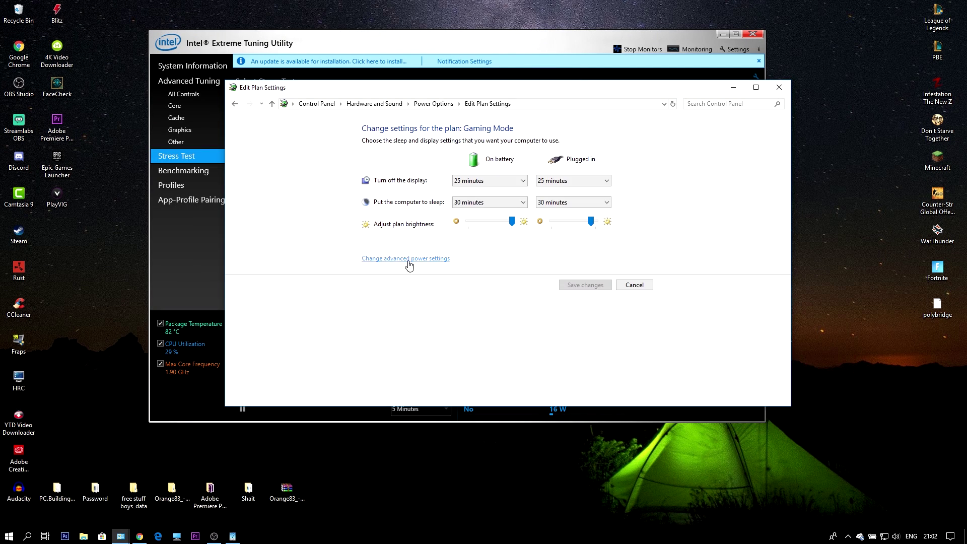
click(406, 259)
click(142, 214)
click(151, 223)
click(181, 241)
click(256, 242)
click(254, 244)
click(150, 223)
click(142, 260)
click(150, 260)
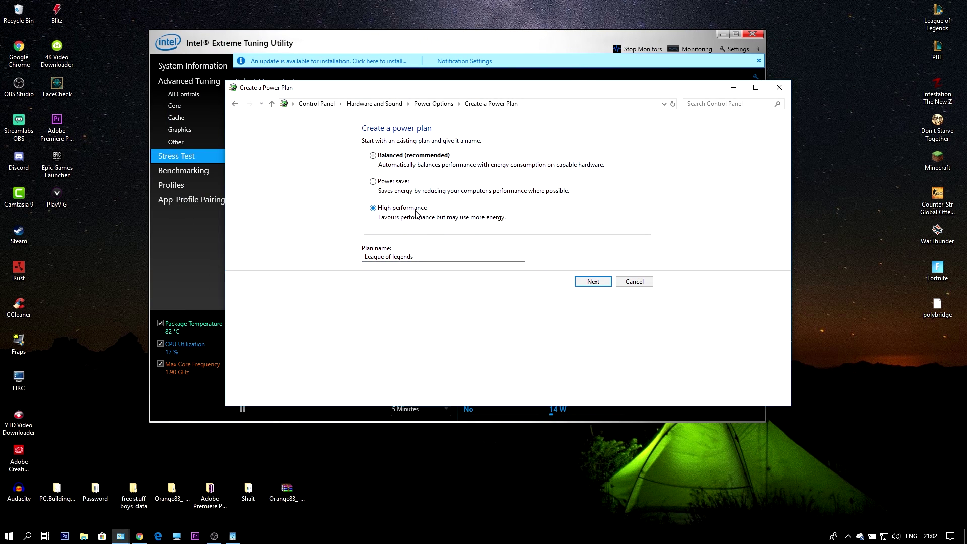
Cancel the 'League of legends' plan again and return to Gaming Mode's plan settings
click(587, 283)
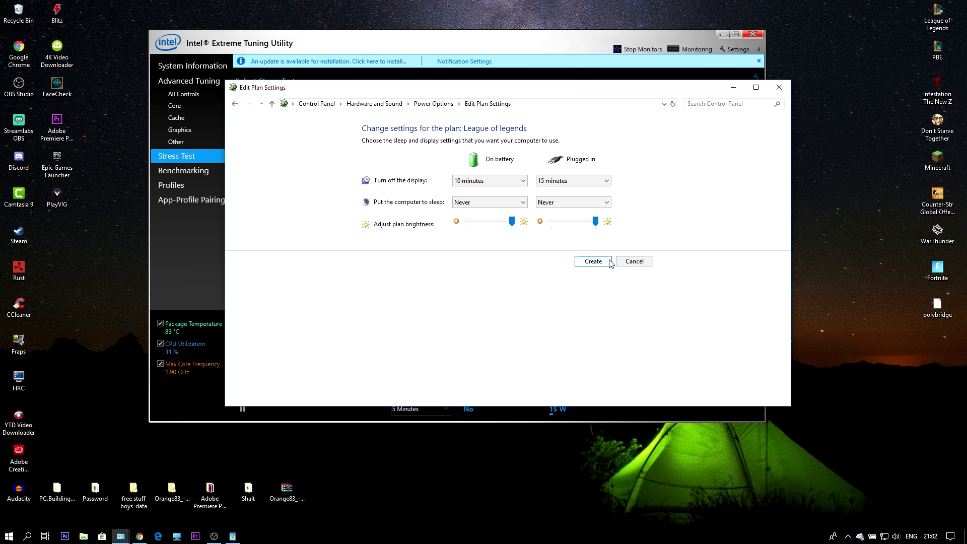
click(626, 260)
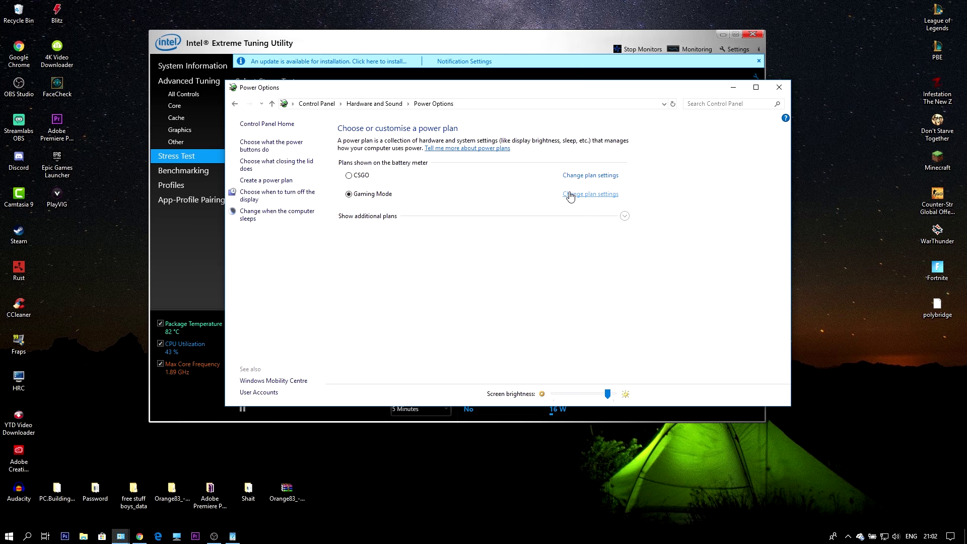
click(570, 195)
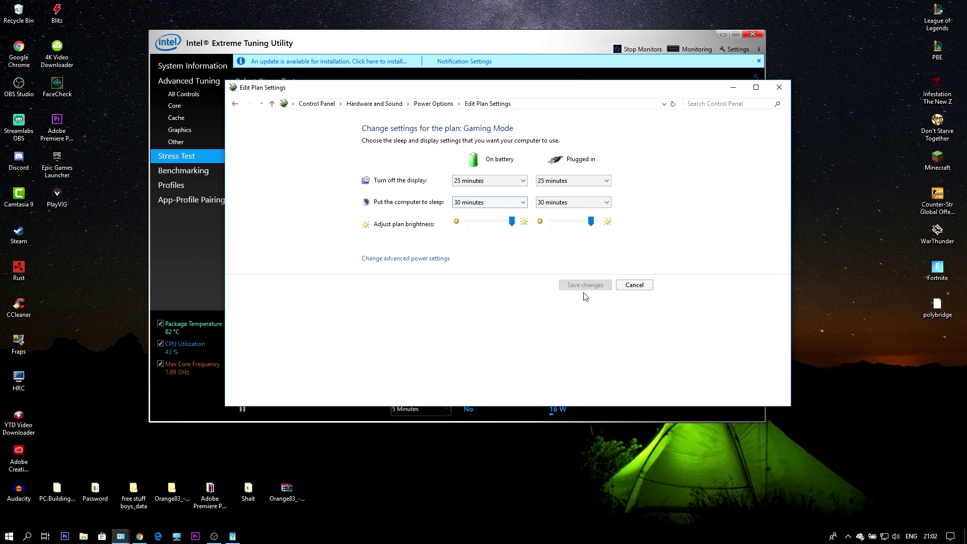
click(634, 285)
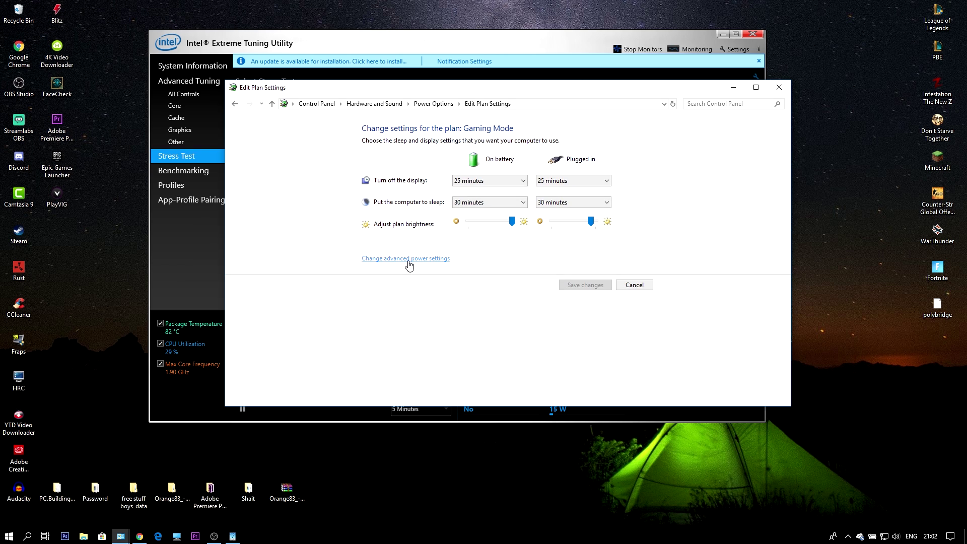
Set Gaming Mode's Intel Graphics Power Plan to Maximum Performance when plugged in
click(408, 259)
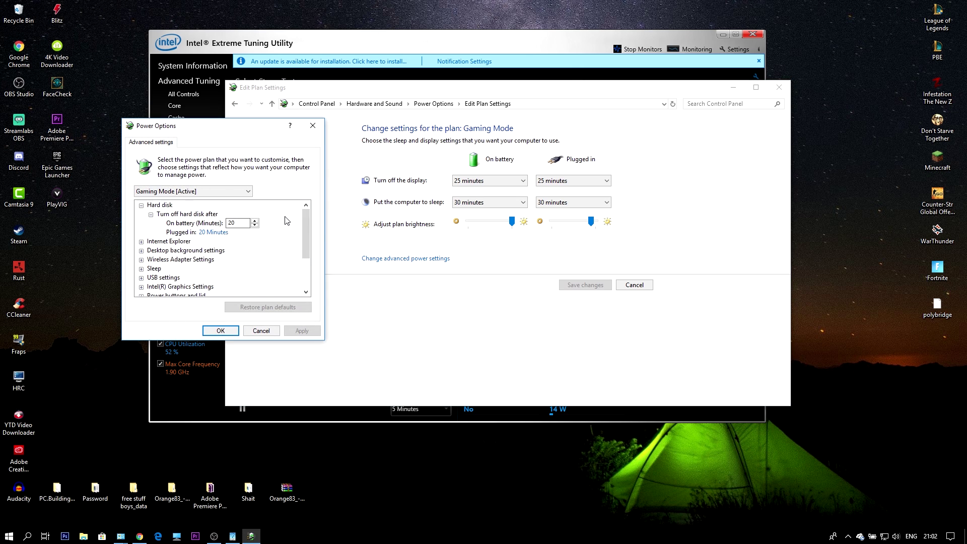
drag(306, 235, 305, 253)
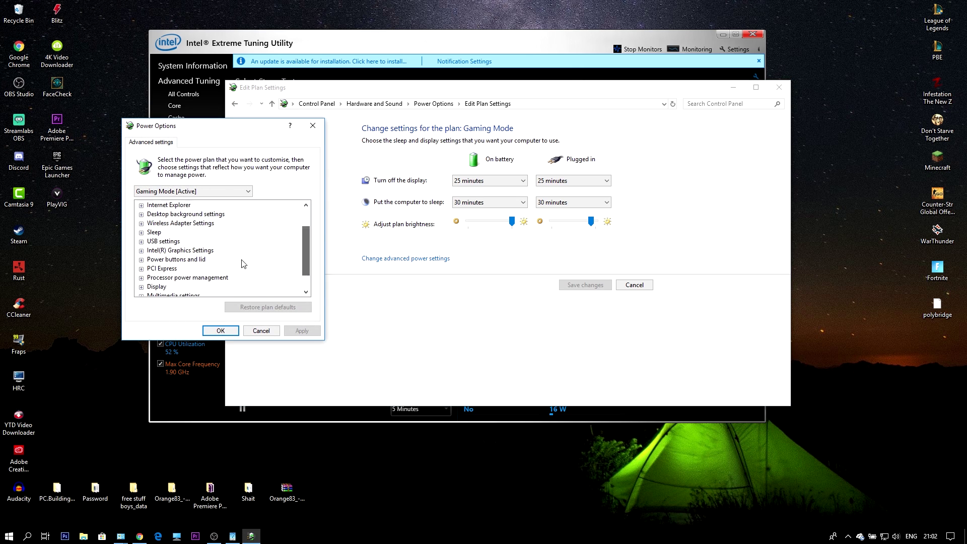
click(141, 251)
click(151, 260)
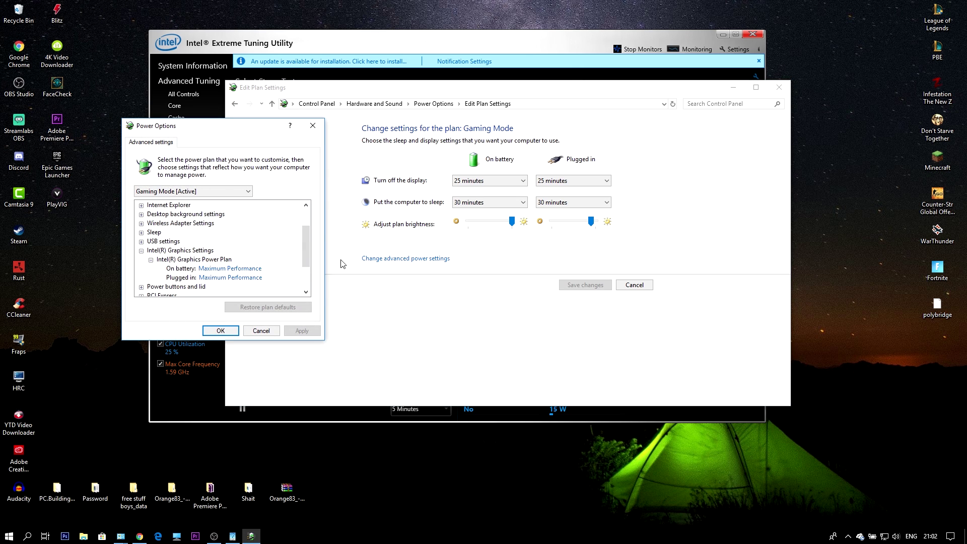
drag(306, 252, 307, 270)
click(254, 242)
click(255, 245)
click(255, 245)
click(252, 233)
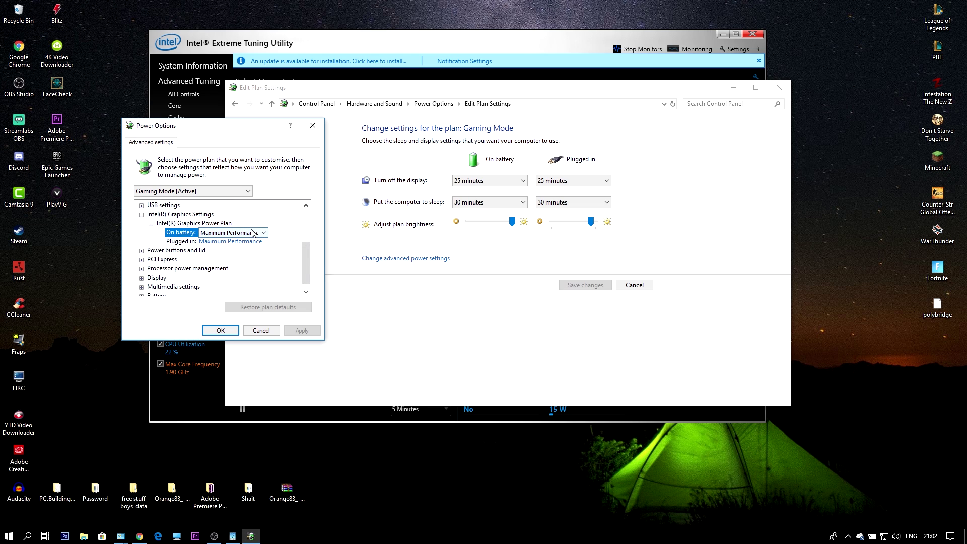
click(151, 223)
Confirm Maximum processor state is 100% on battery and plugged in
click(141, 259)
click(150, 287)
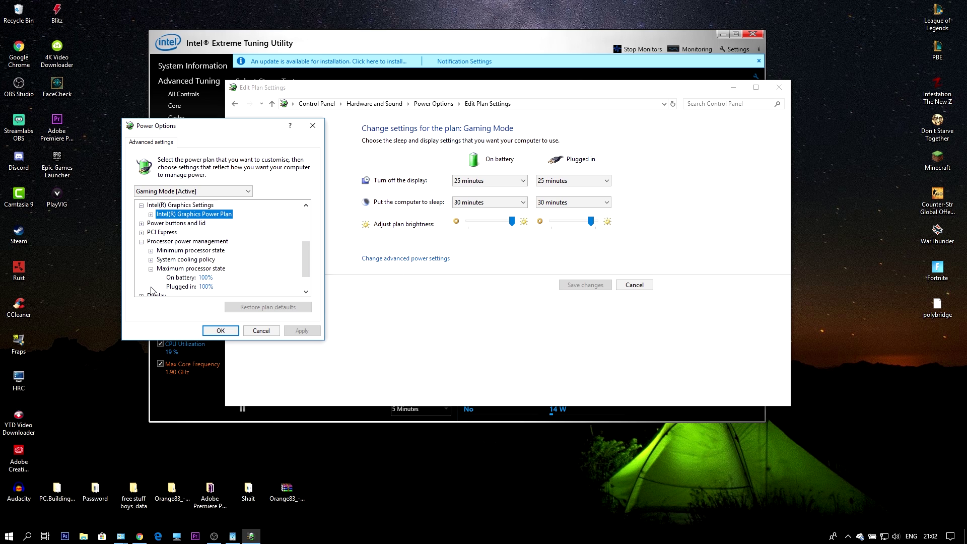
scroll(201, 277, down, 1)
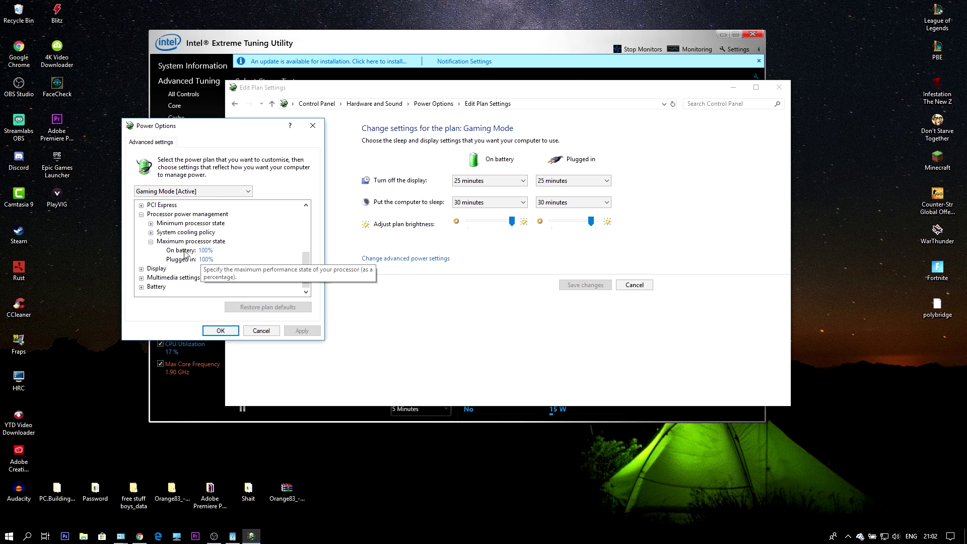
click(150, 241)
click(151, 242)
click(151, 241)
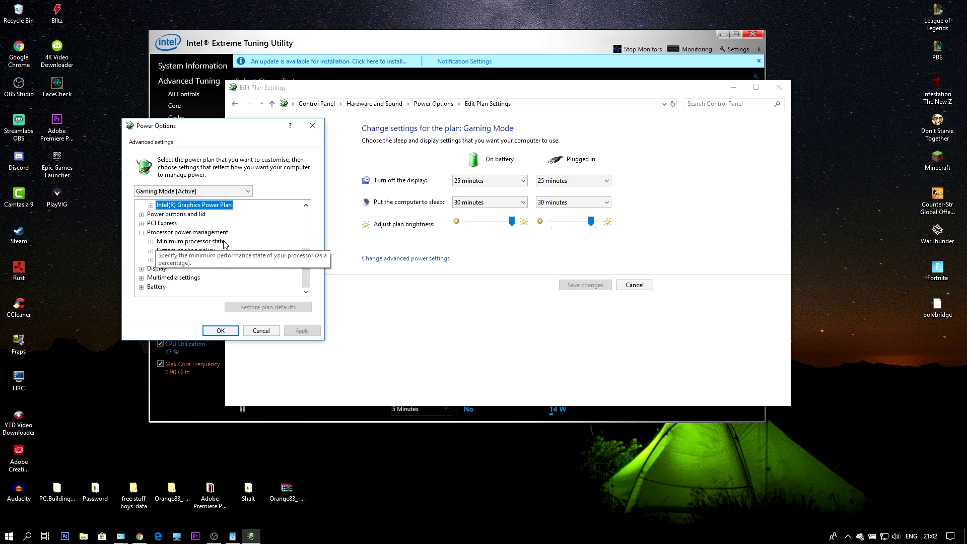
click(151, 259)
click(150, 259)
click(151, 260)
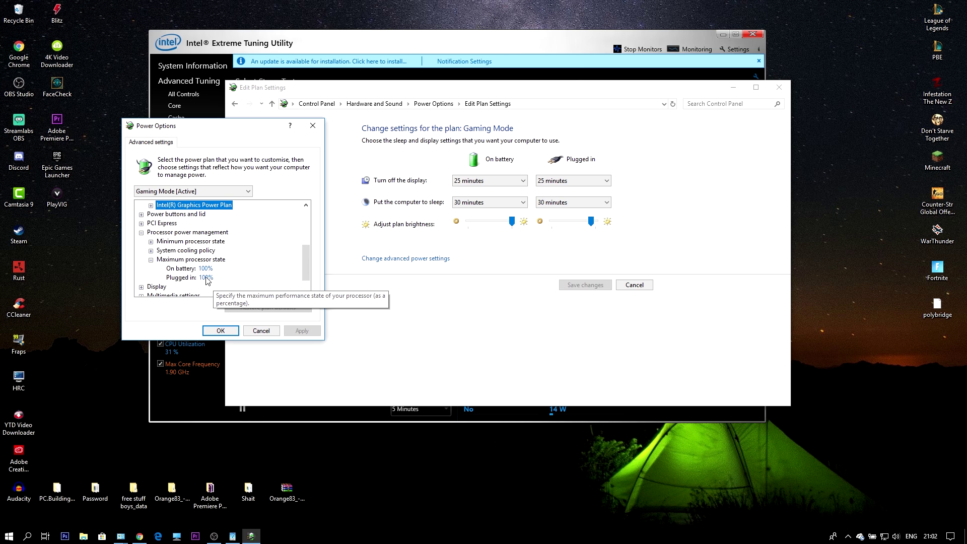